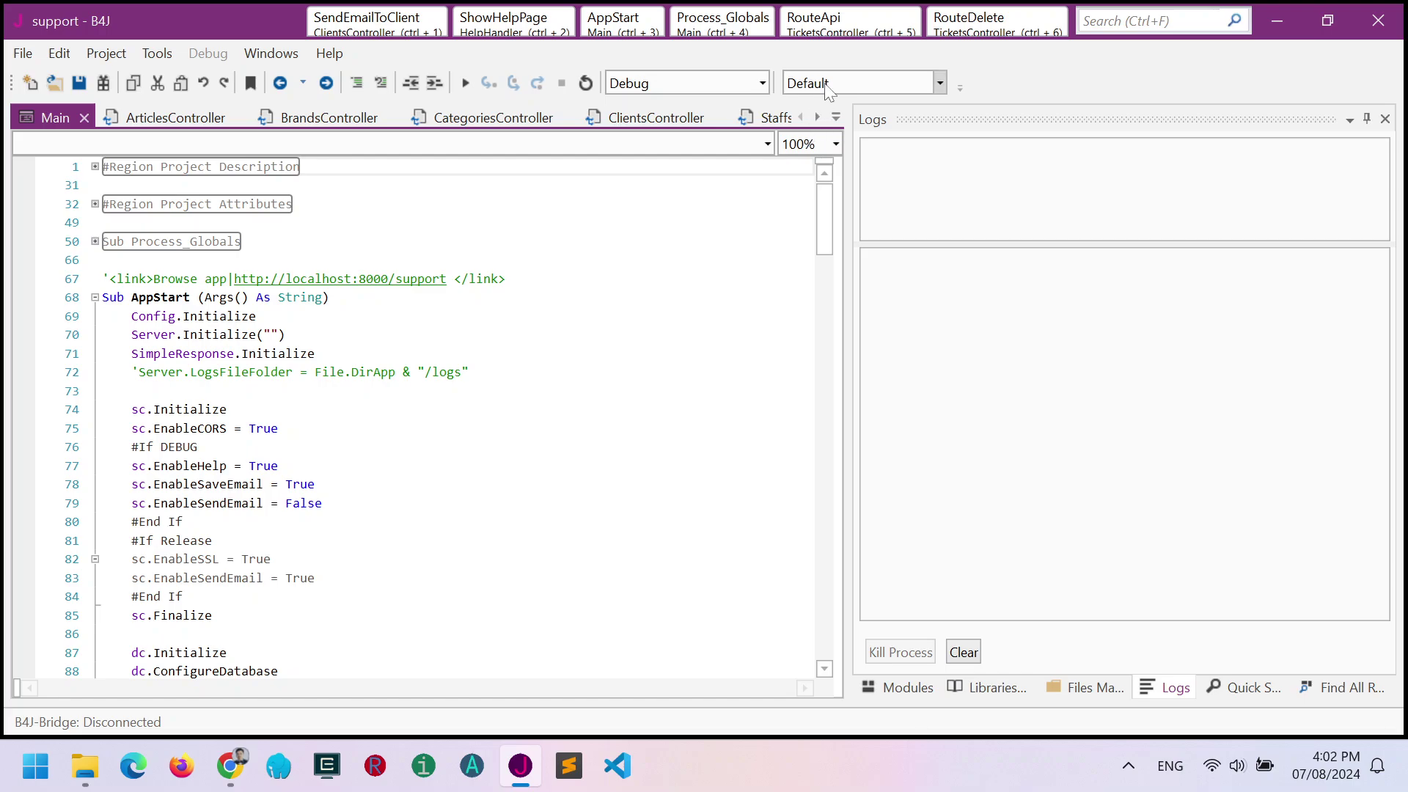
Keep the Default build configuration and run the support project in Rapid Debug mode.
click(826, 82)
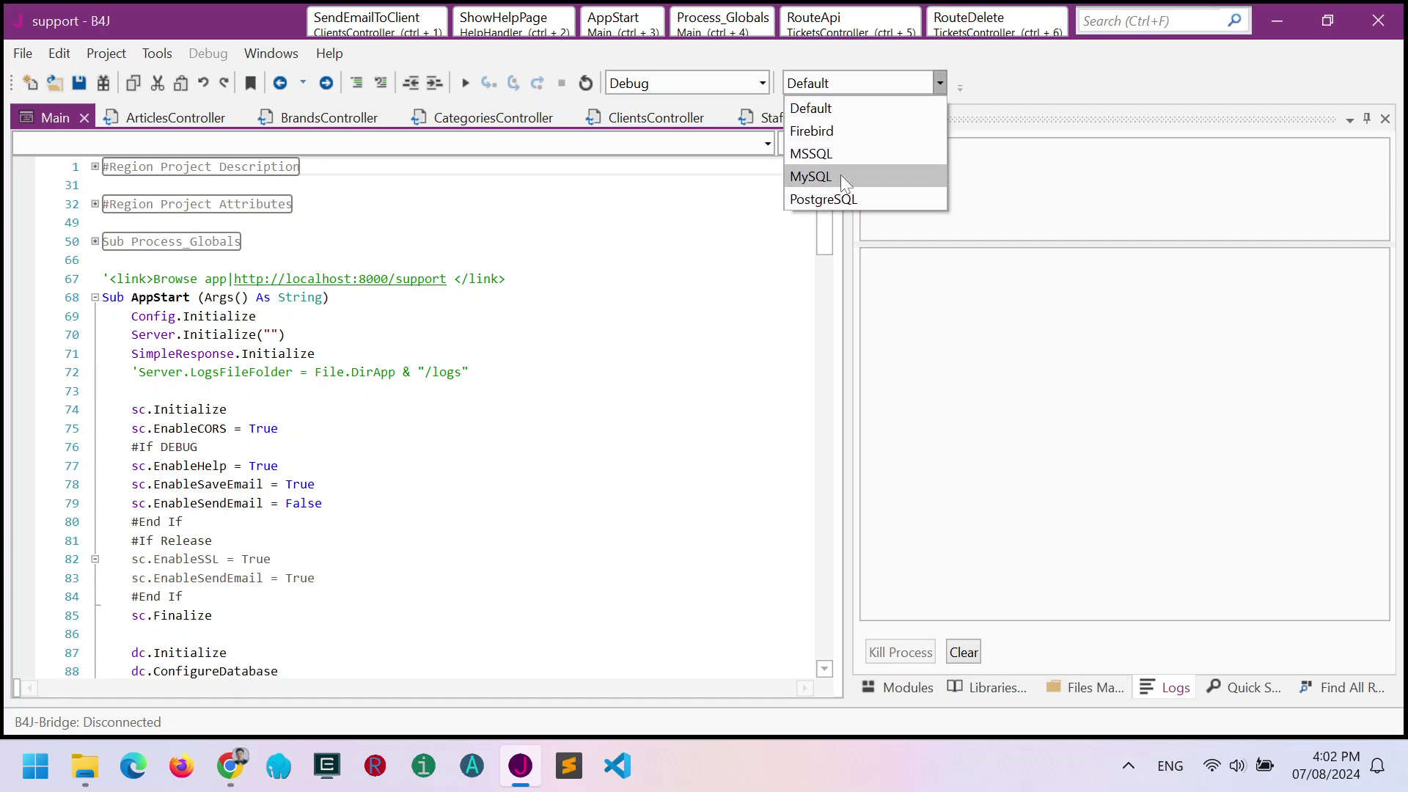
click(842, 109)
click(465, 83)
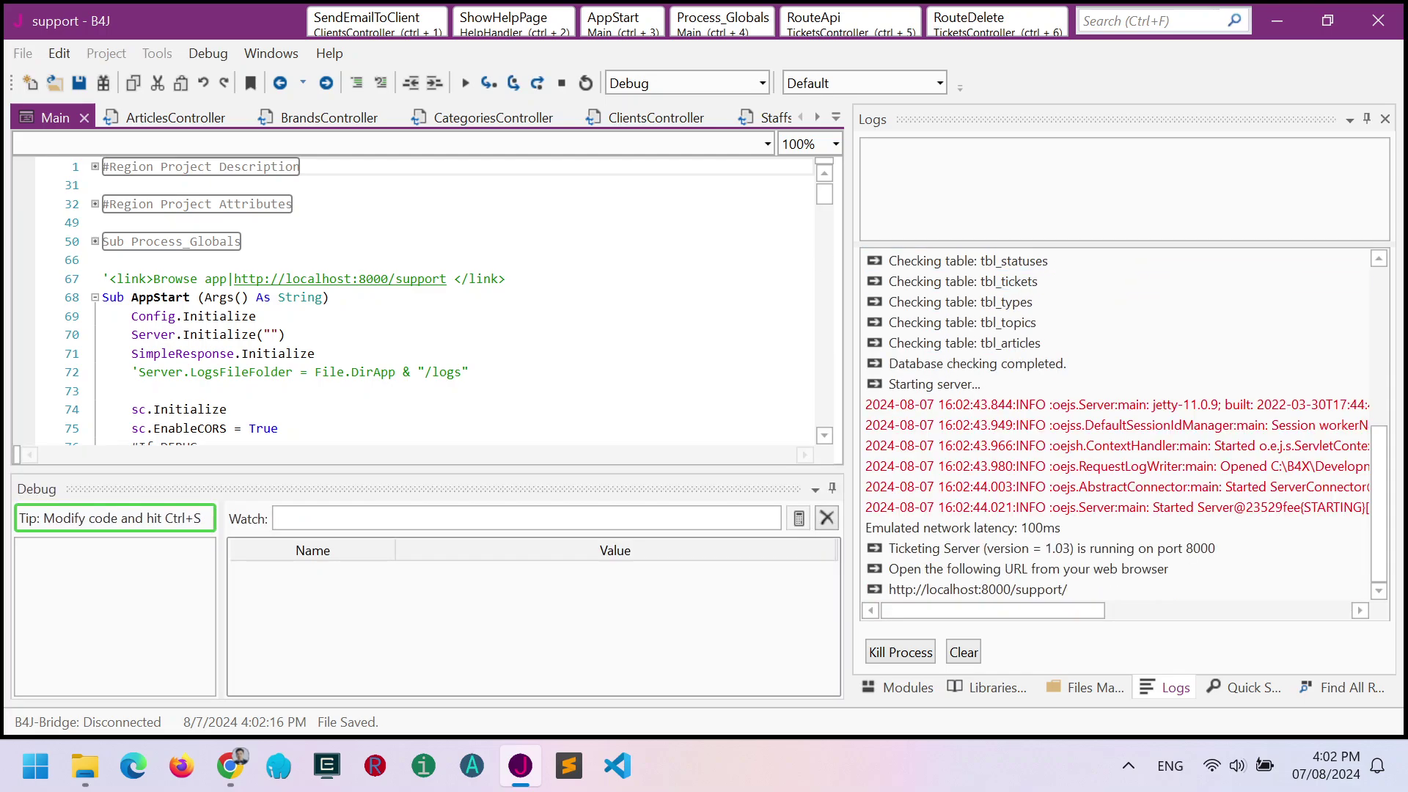
Open the web app and log in with the client e-mail and password, checking the password first.
mouse_move(160, 297)
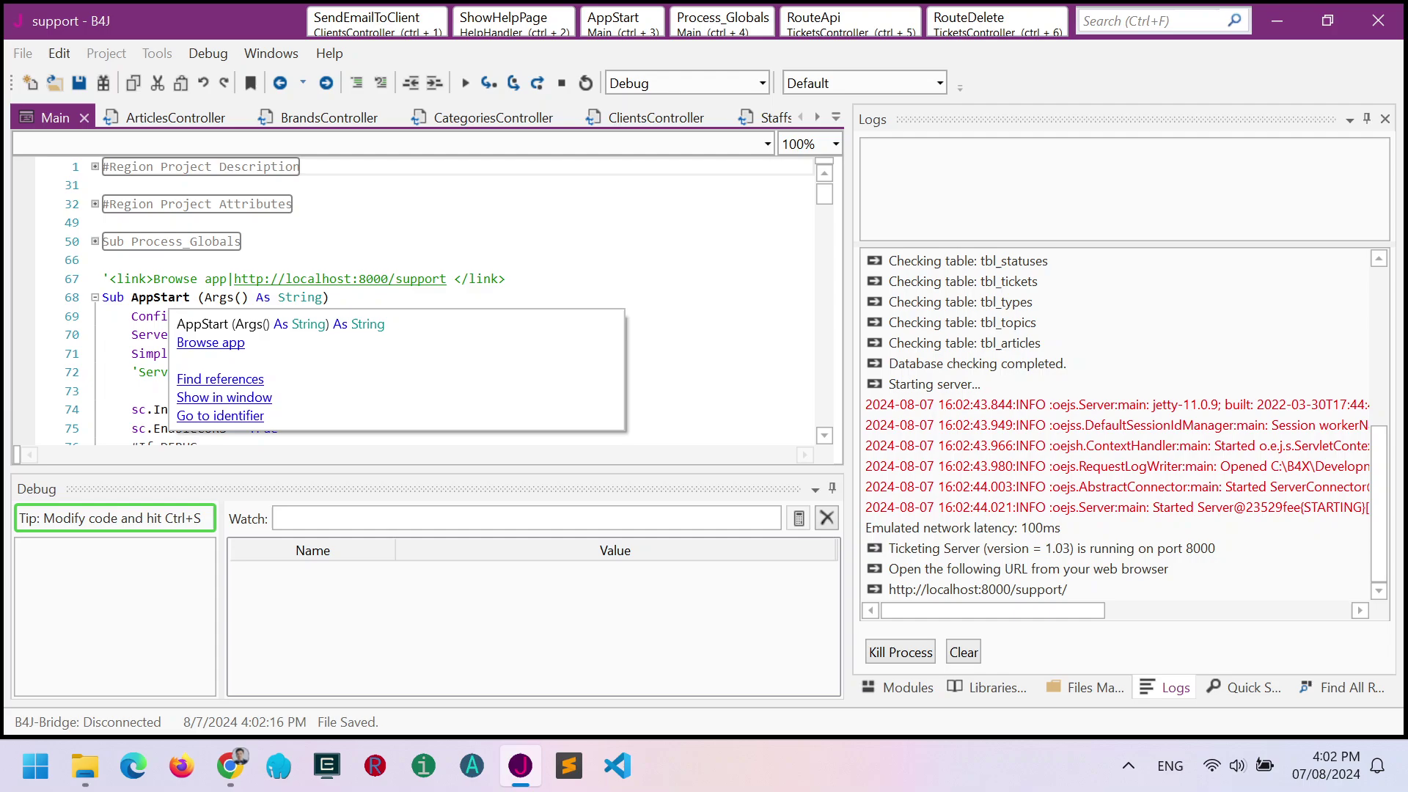
click(220, 340)
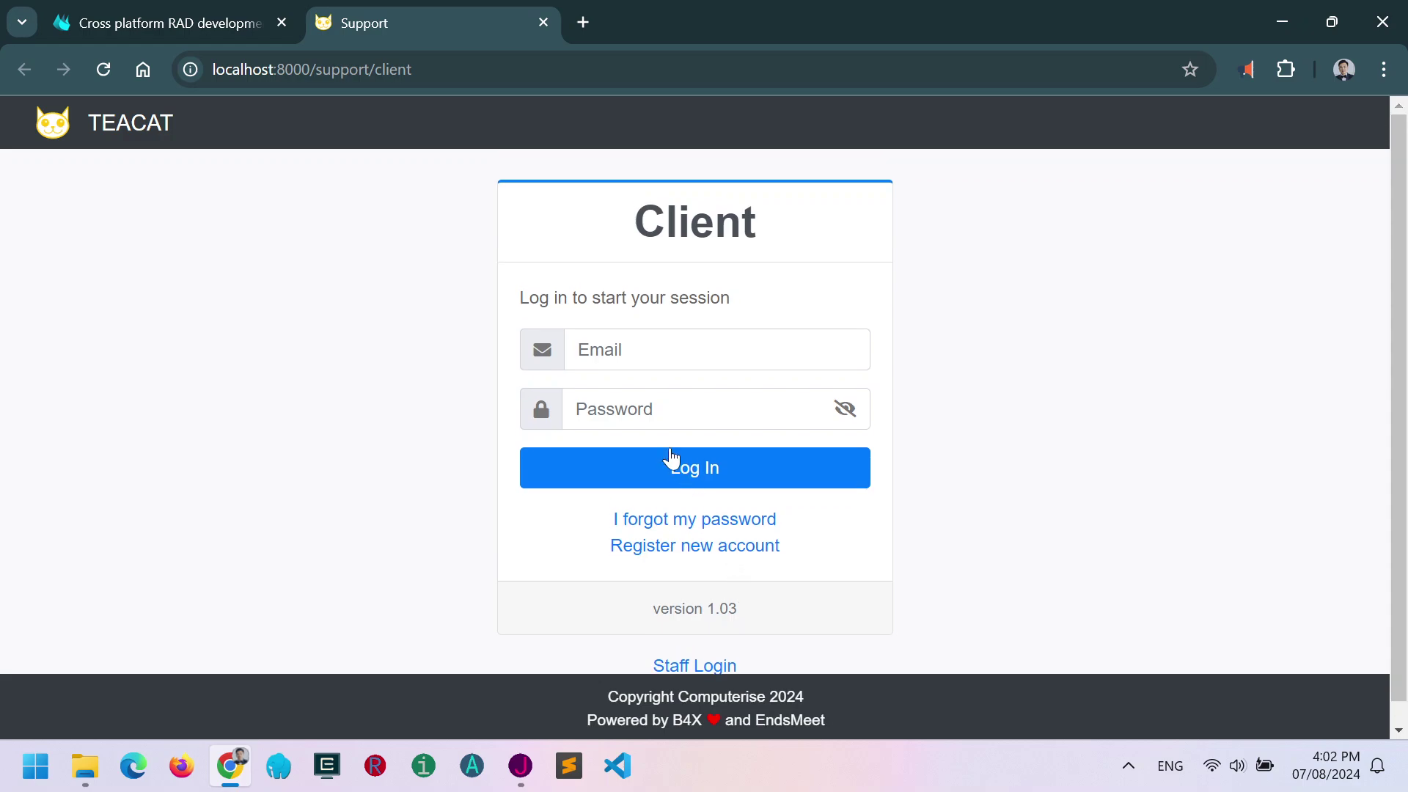
click(580, 350)
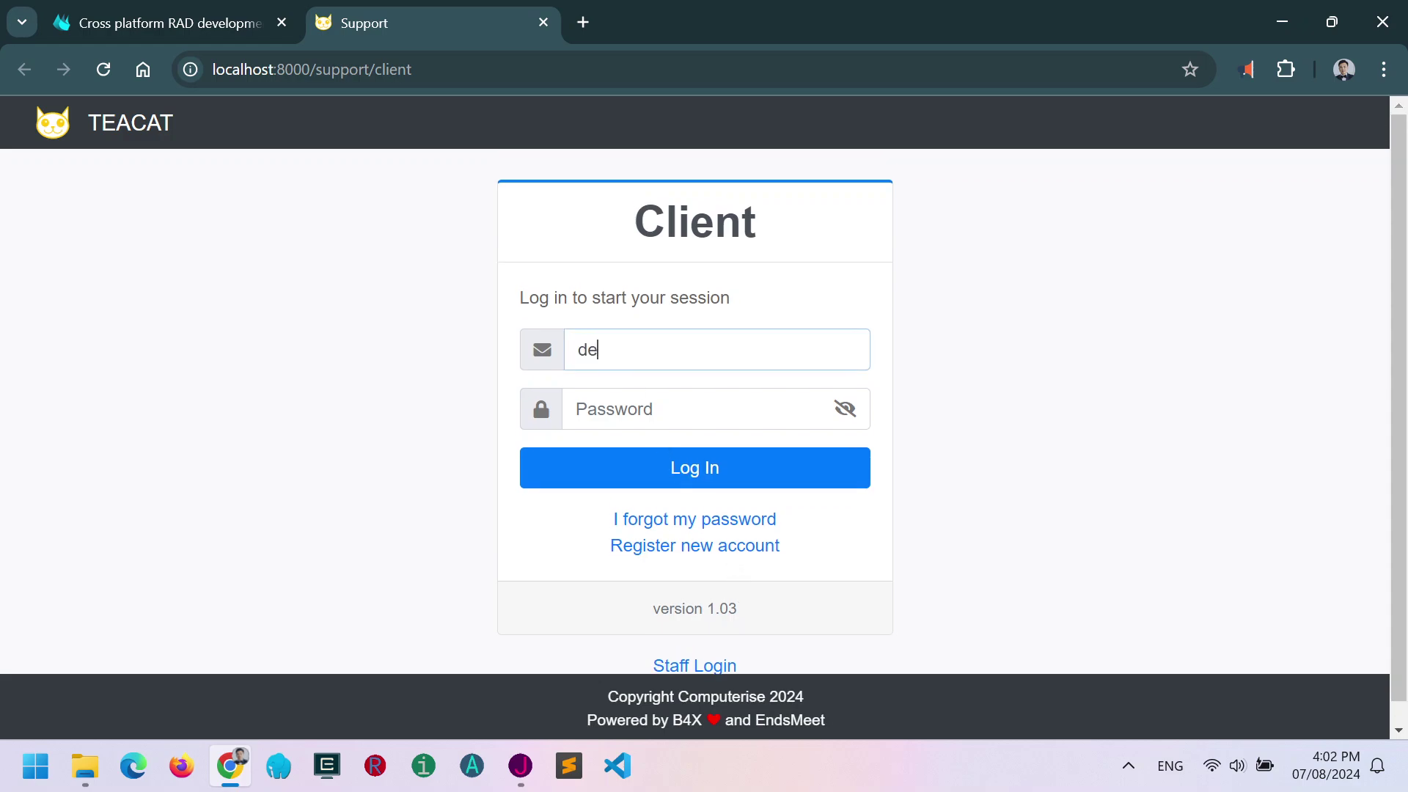
click(579, 408)
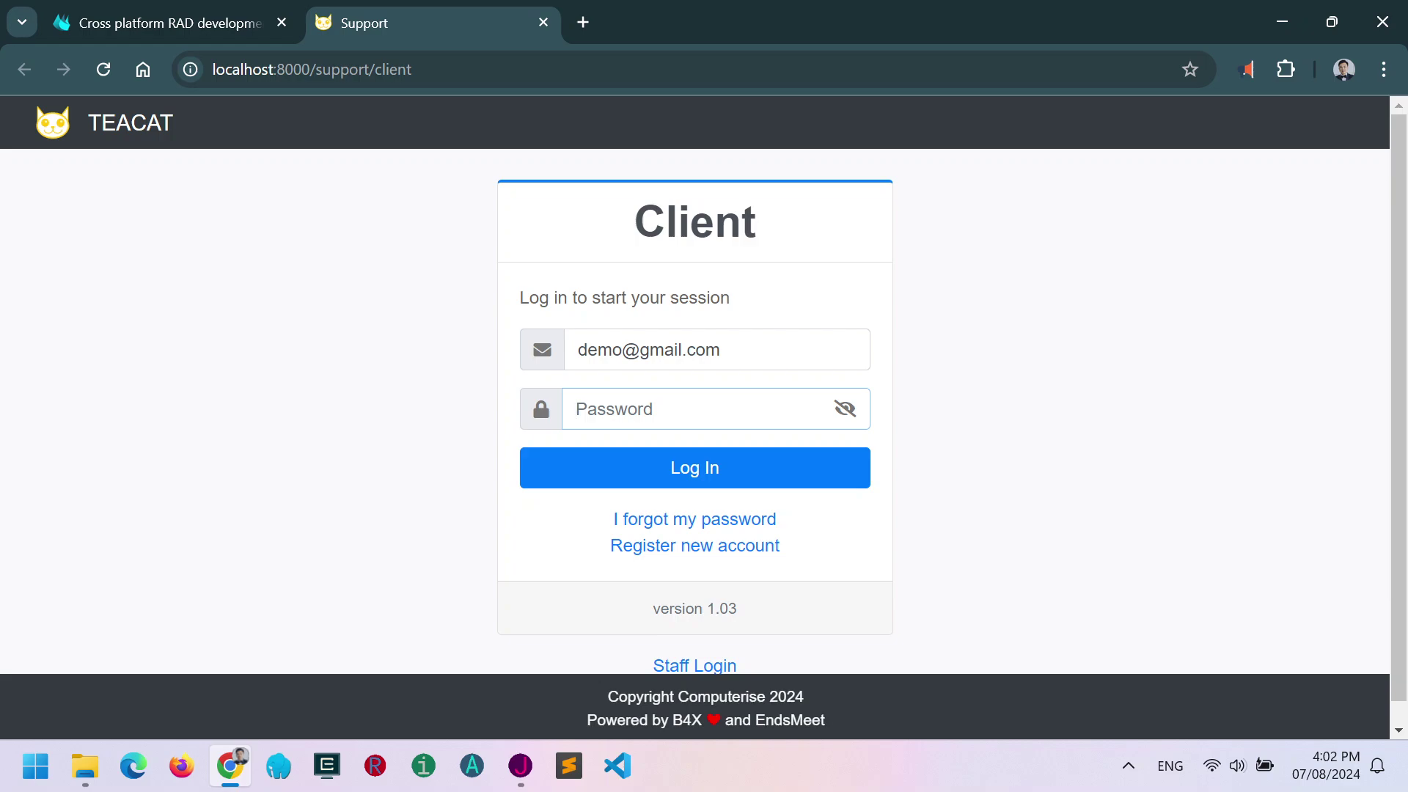
text(123)
click(846, 419)
click(847, 418)
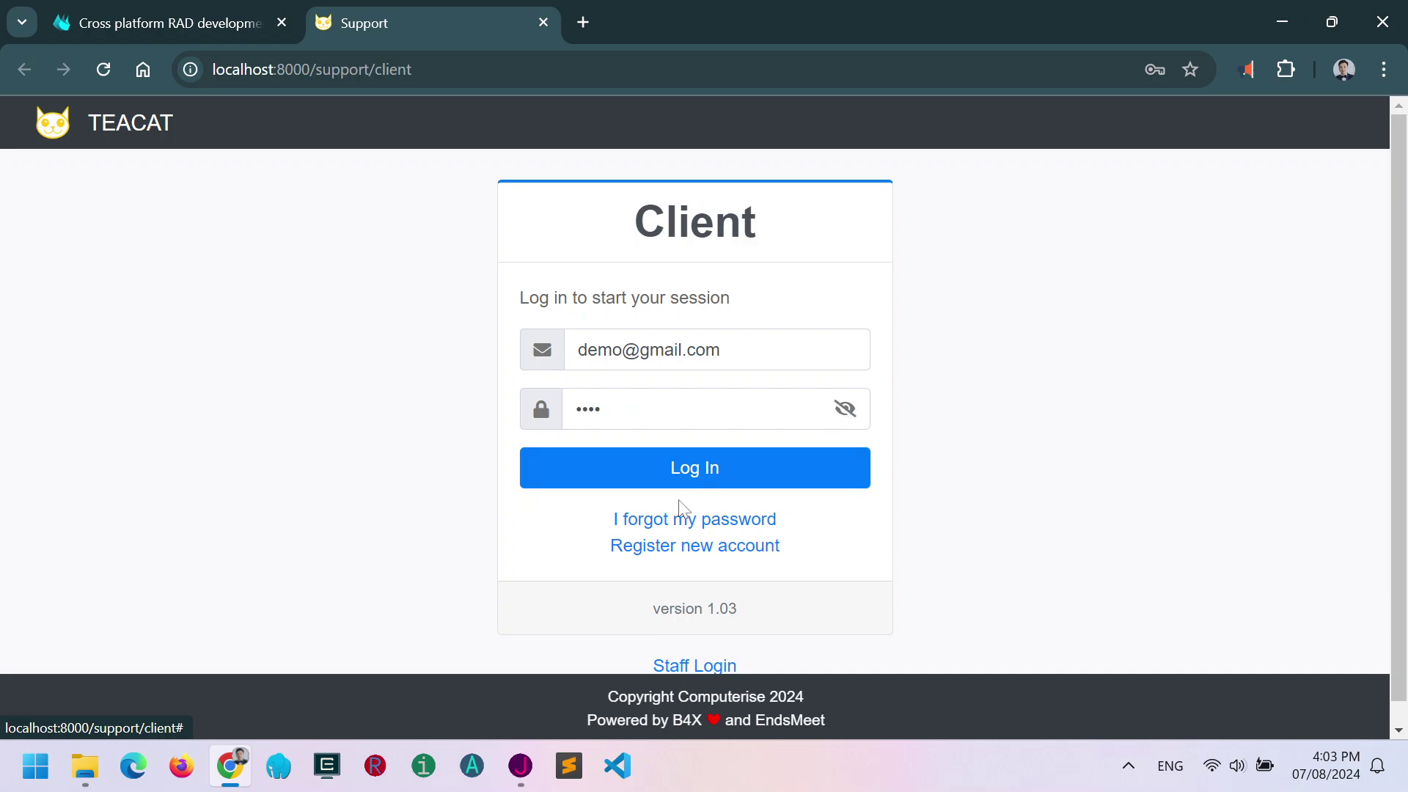
click(697, 471)
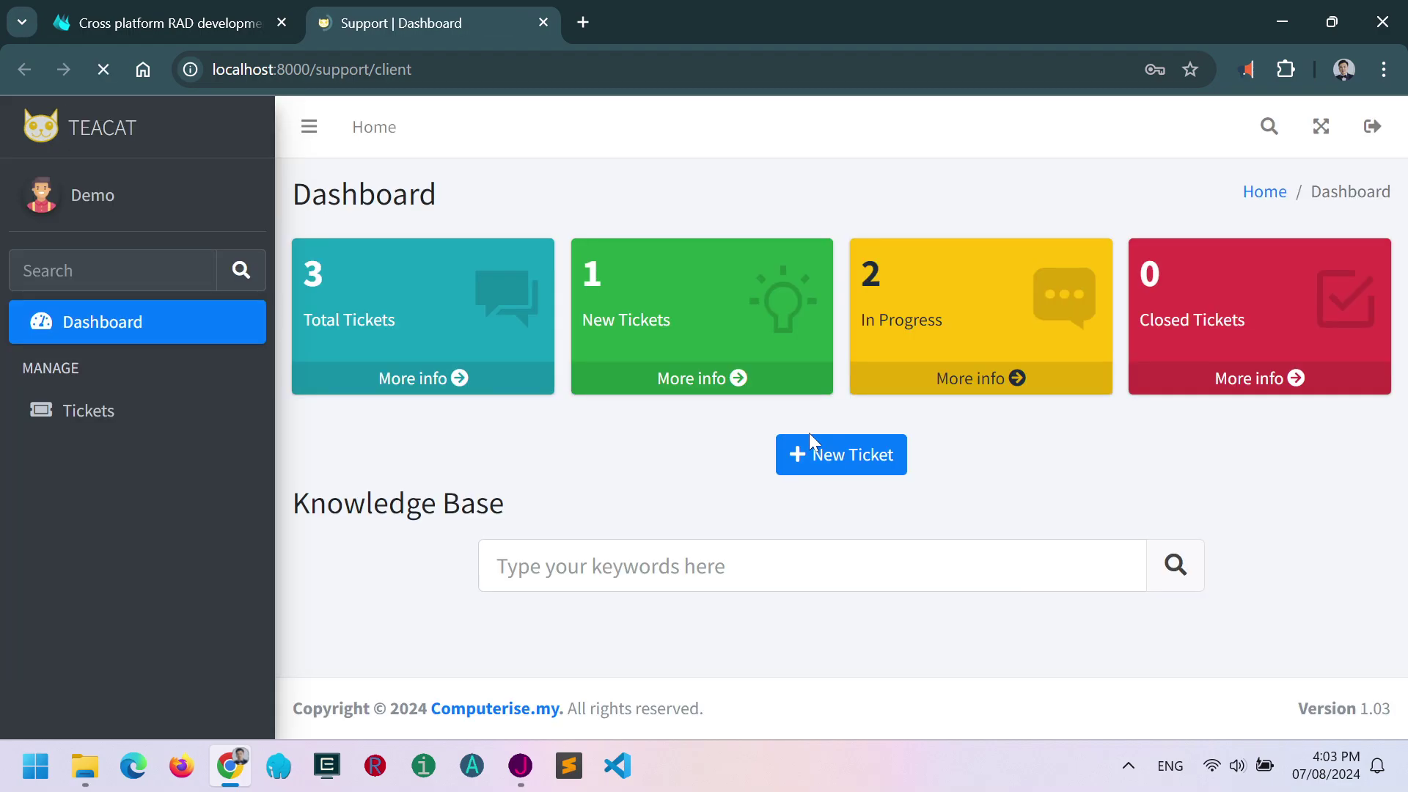
Dismiss the saved-password prompt and search the ticket list for 'help'.
click(896, 396)
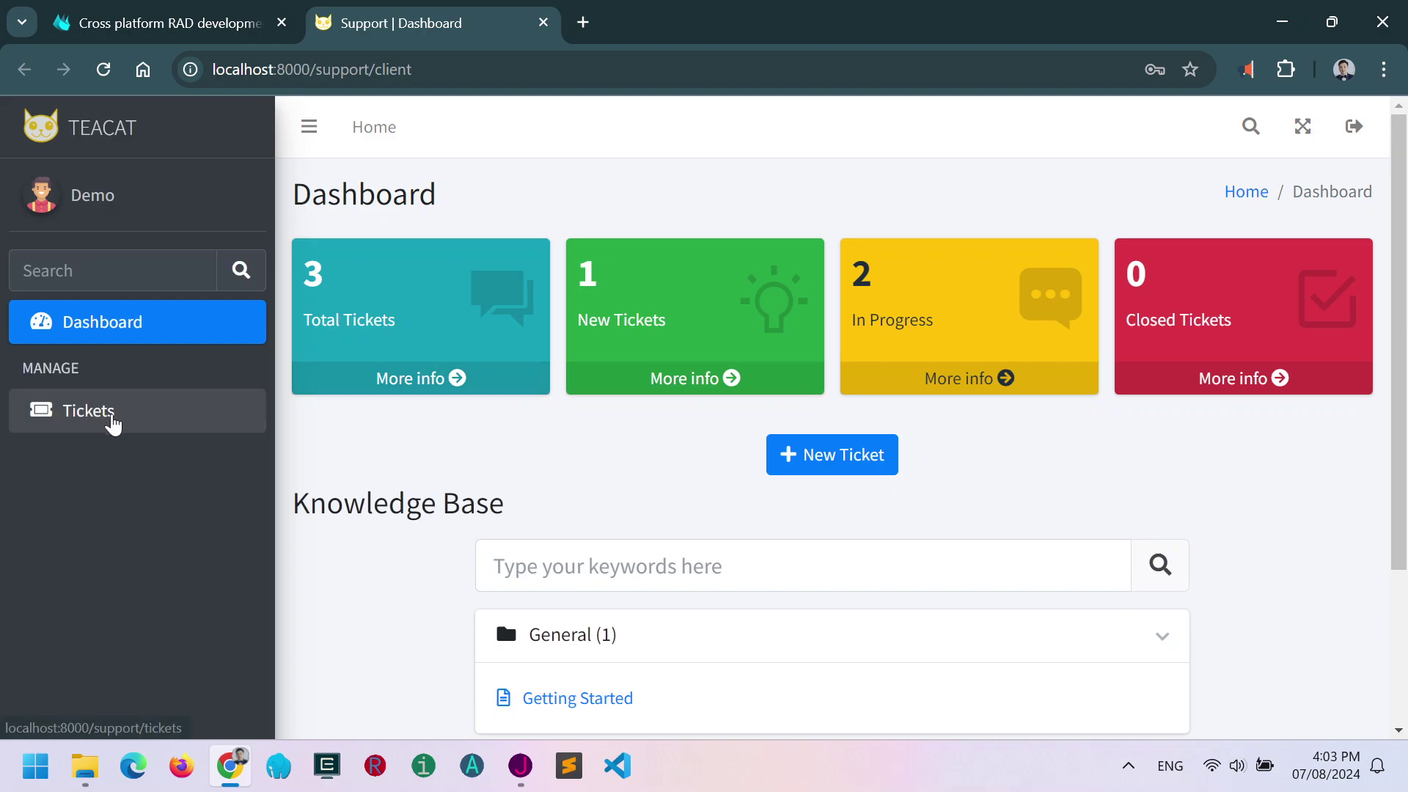
click(110, 417)
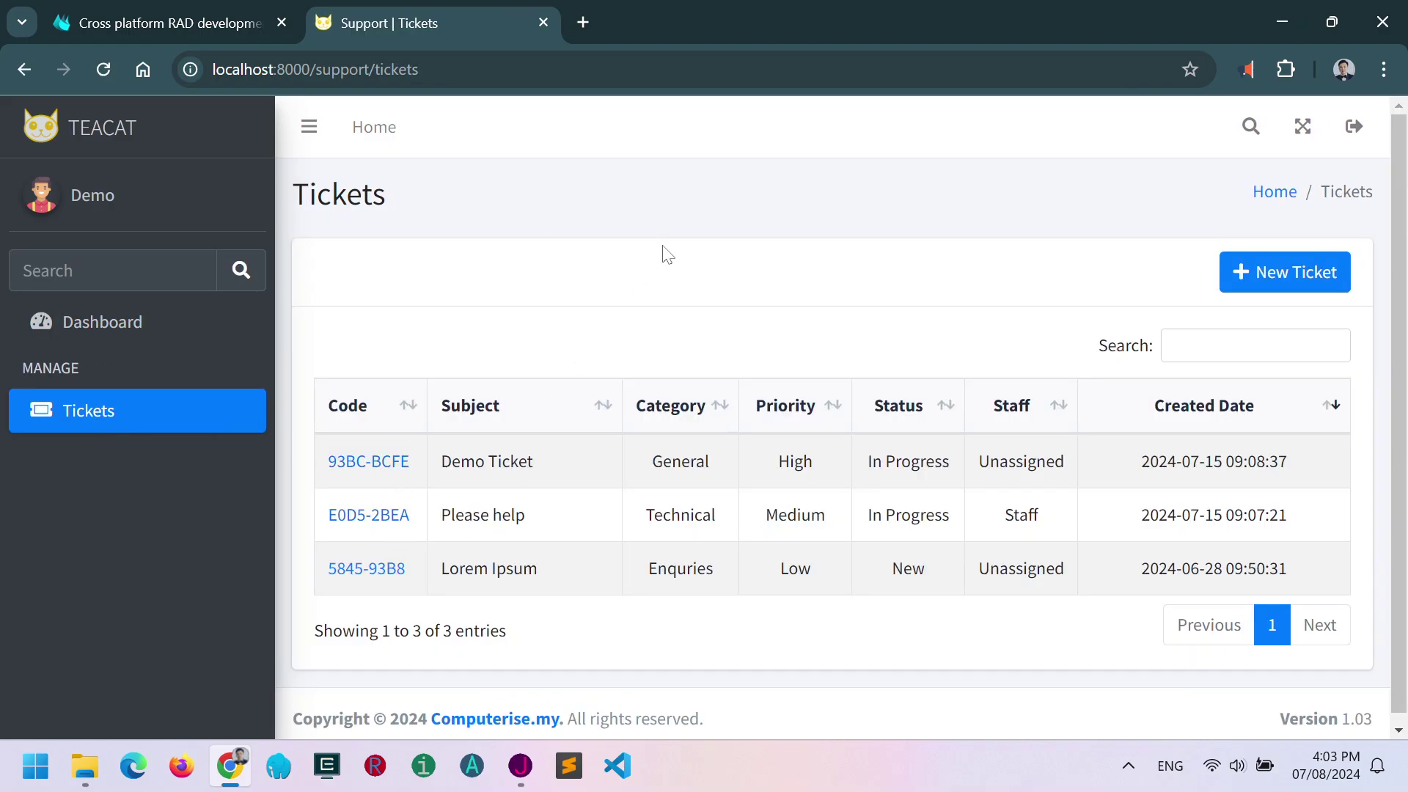
click(1247, 131)
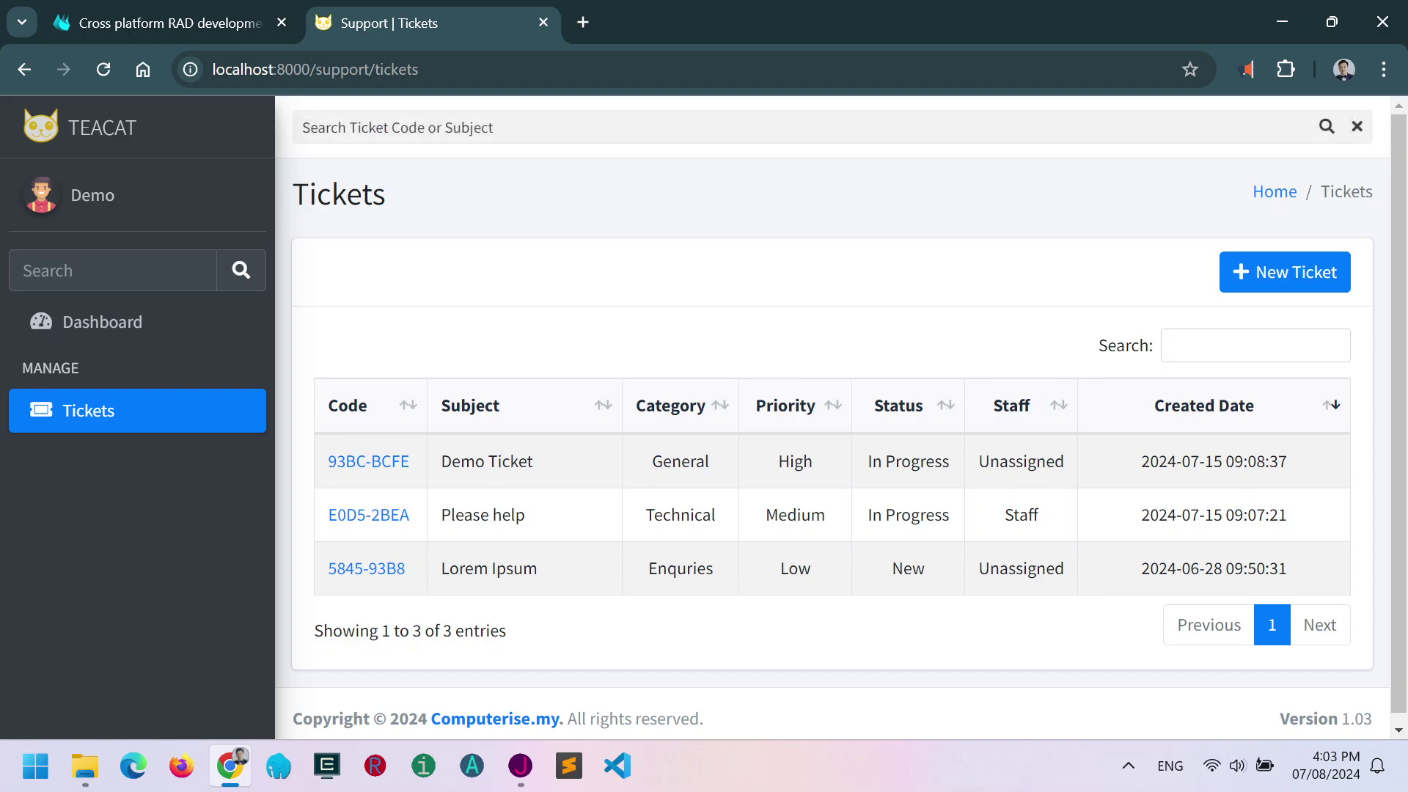
text(help)
key(Return)
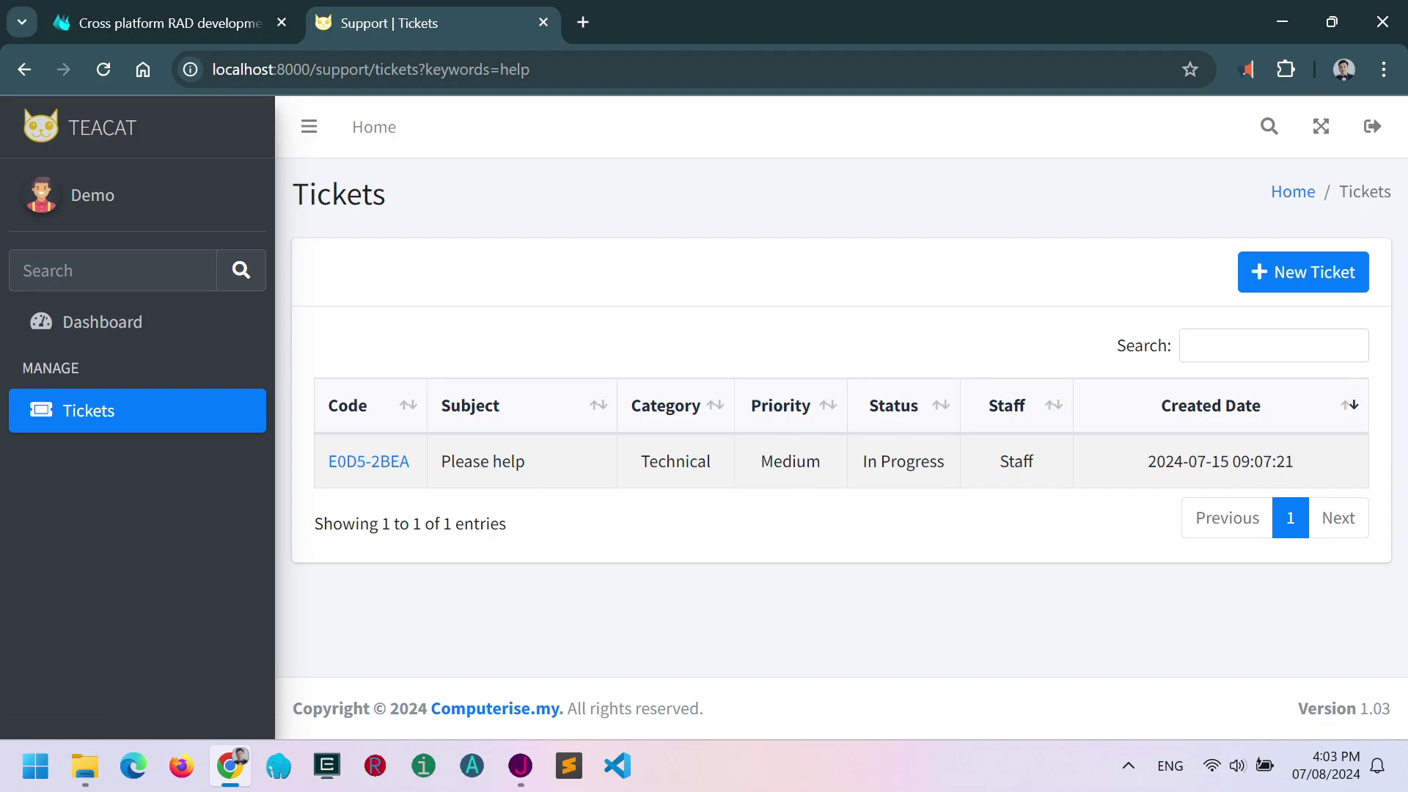
Return via the Total Tickets card, search for 'bcfe' and open ticket 93BC-BCFE.
click(1293, 191)
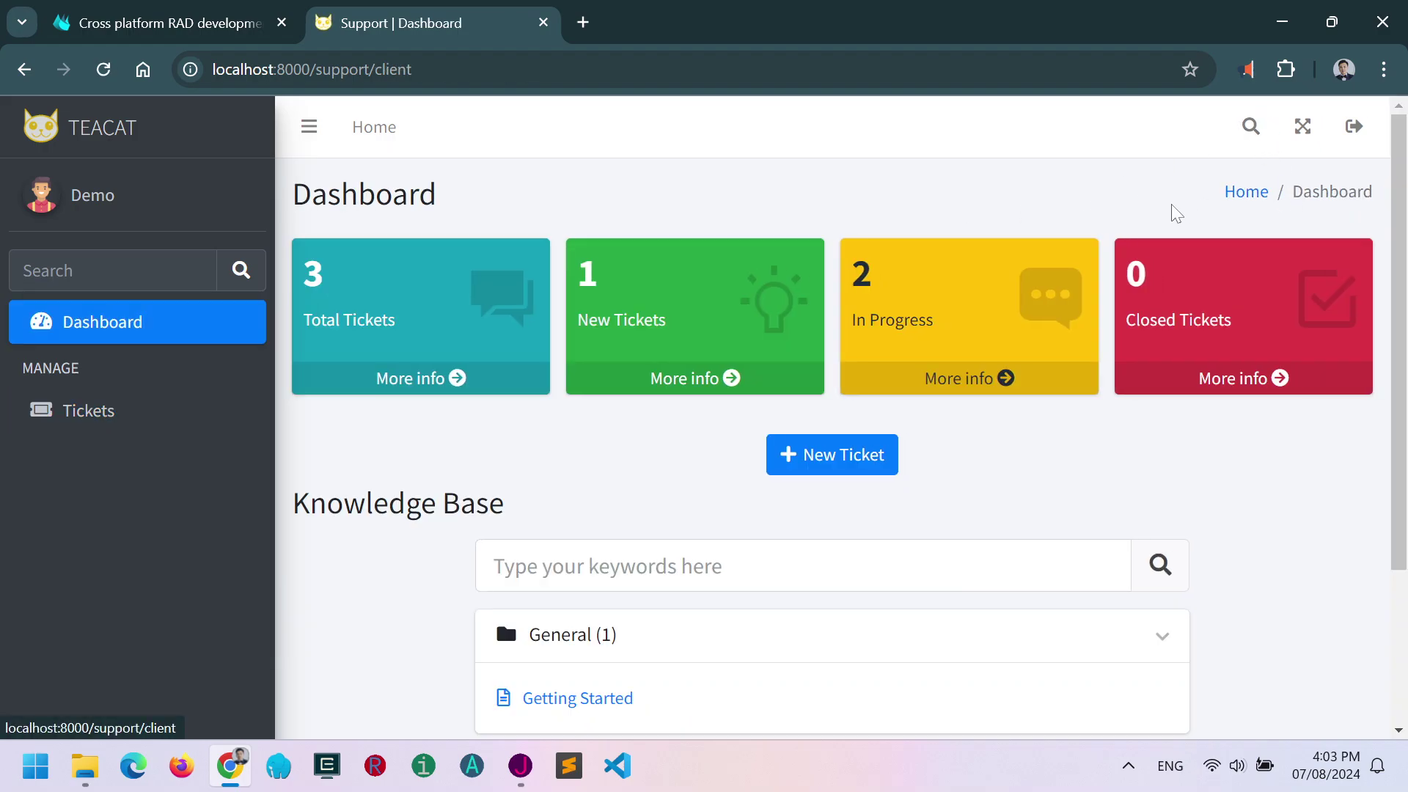
click(404, 378)
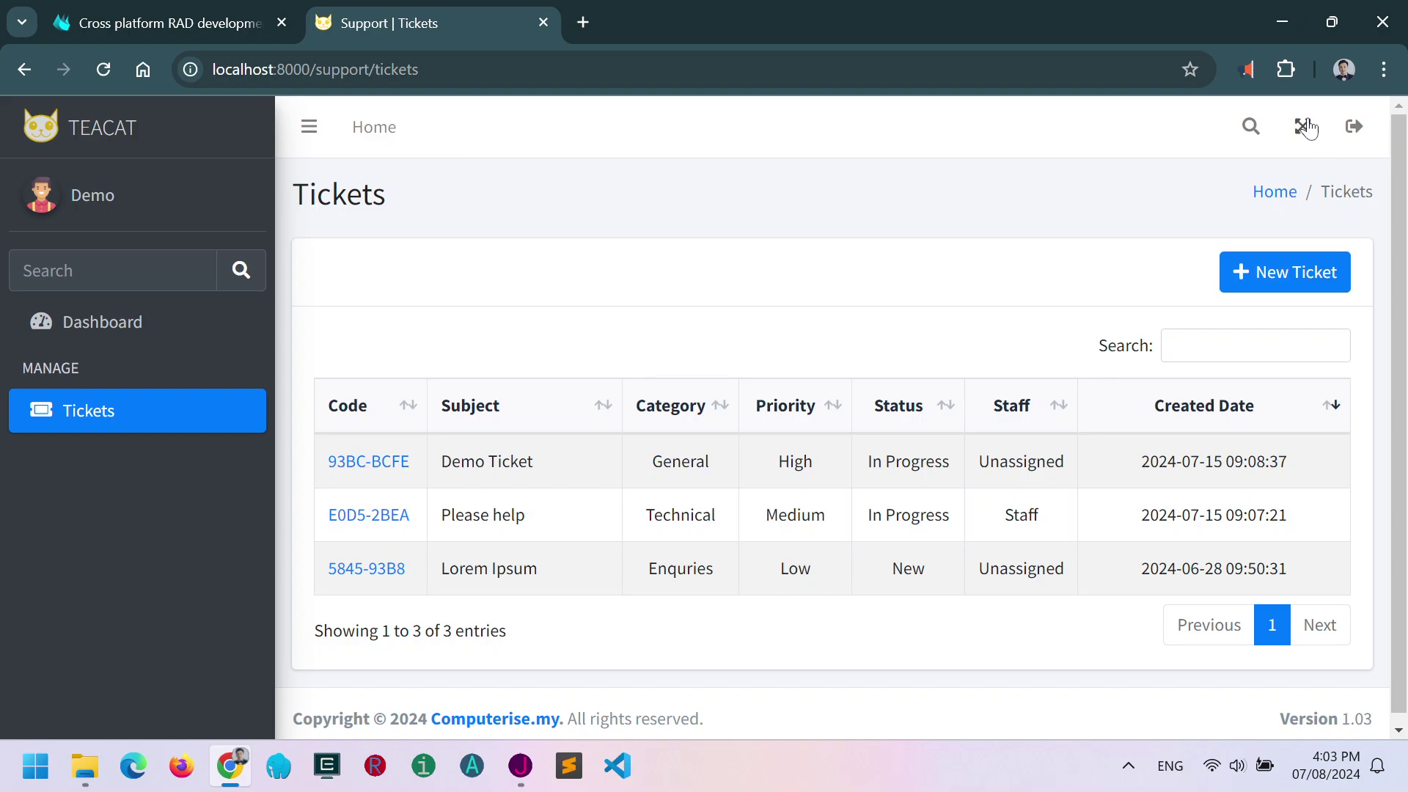
click(1250, 128)
click(429, 129)
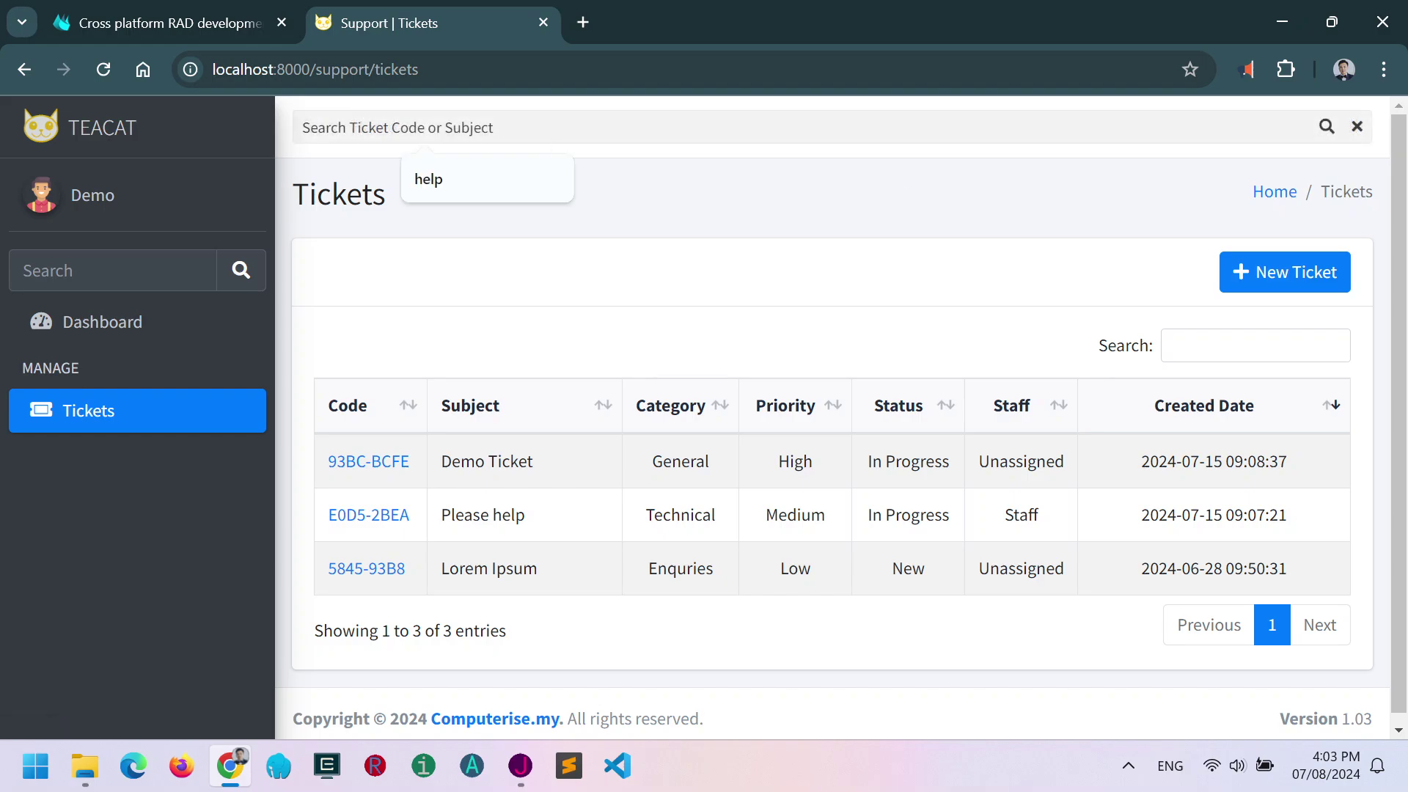
text(bcfe)
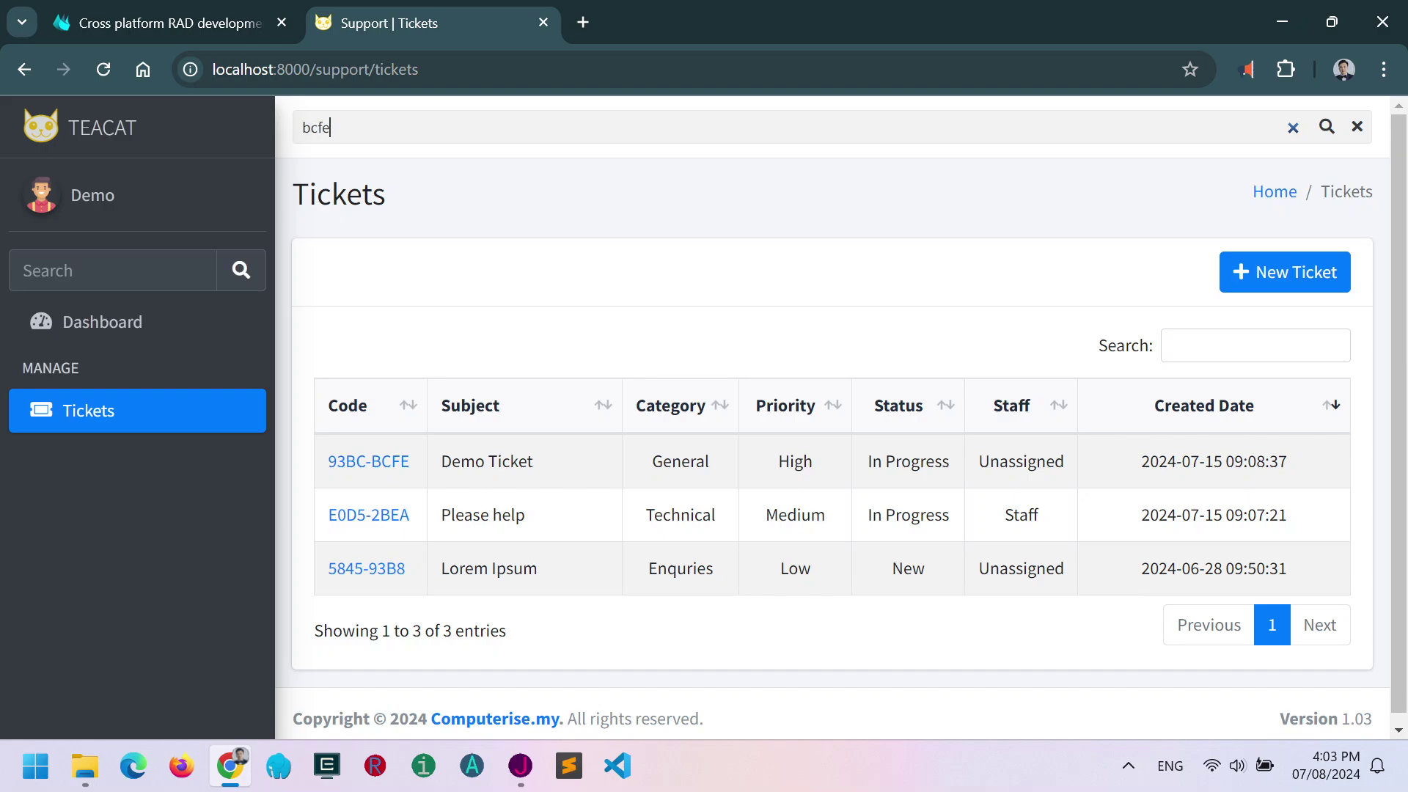
key(Return)
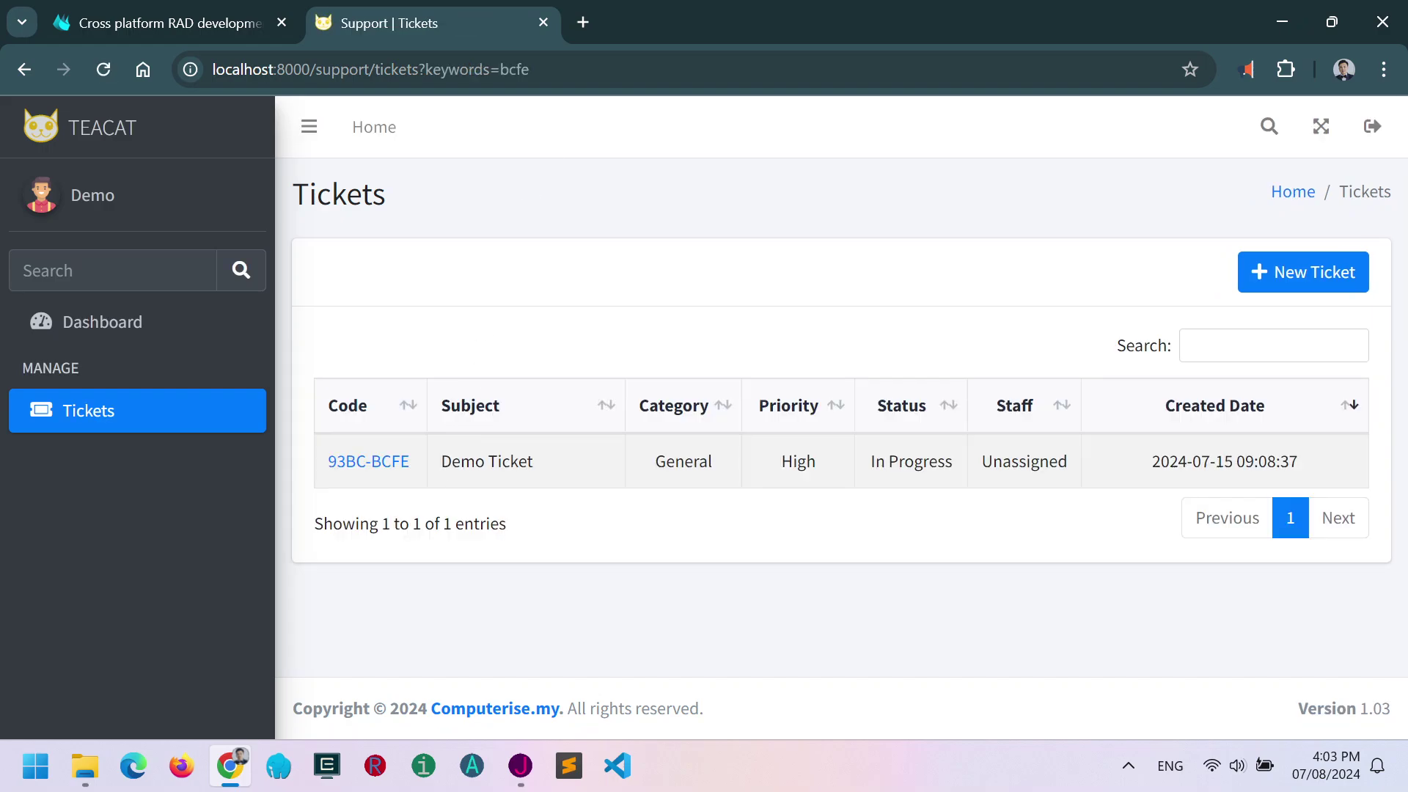
click(387, 465)
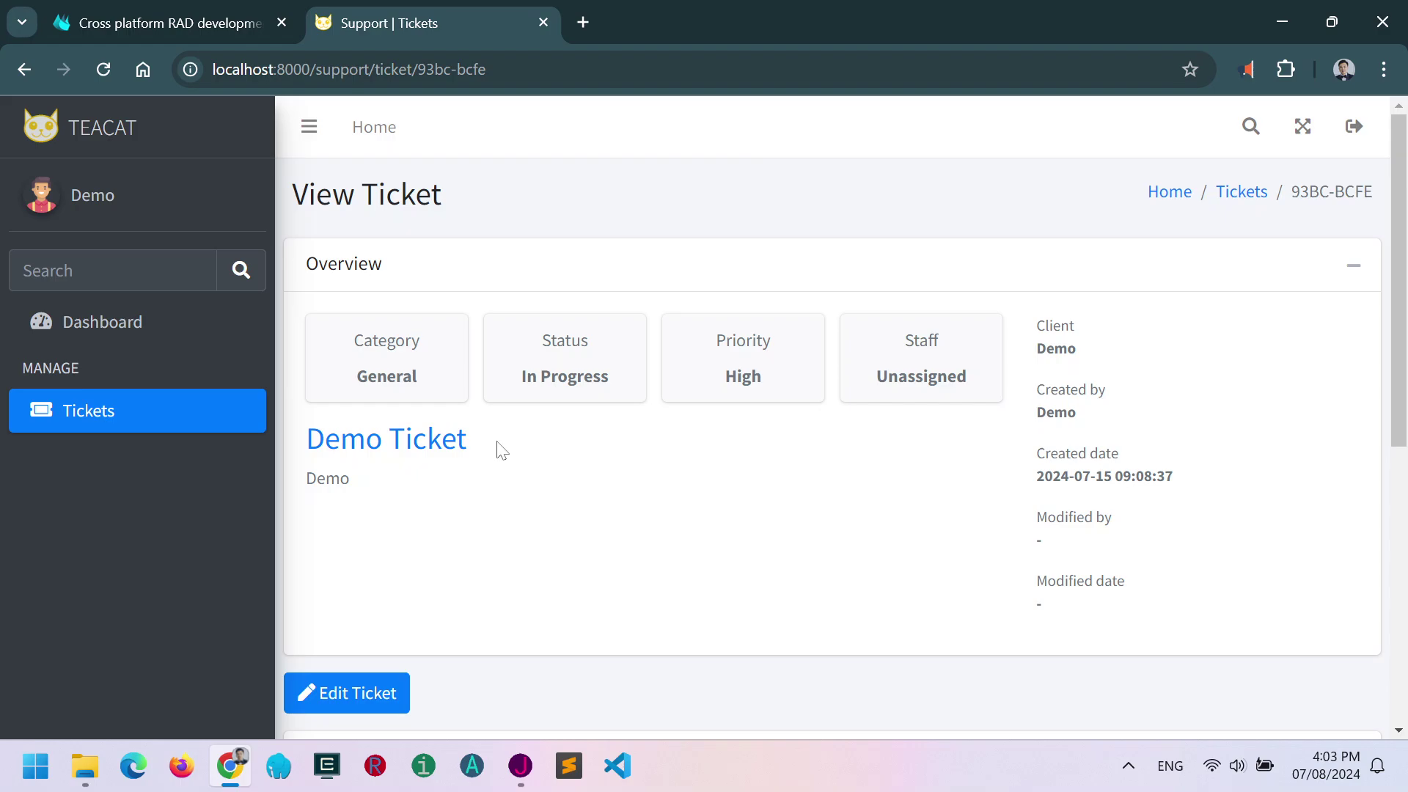
Change ticket 93BC-BCFE's status to Closed, then return to the Home dashboard.
scroll(565, 449, down, 3)
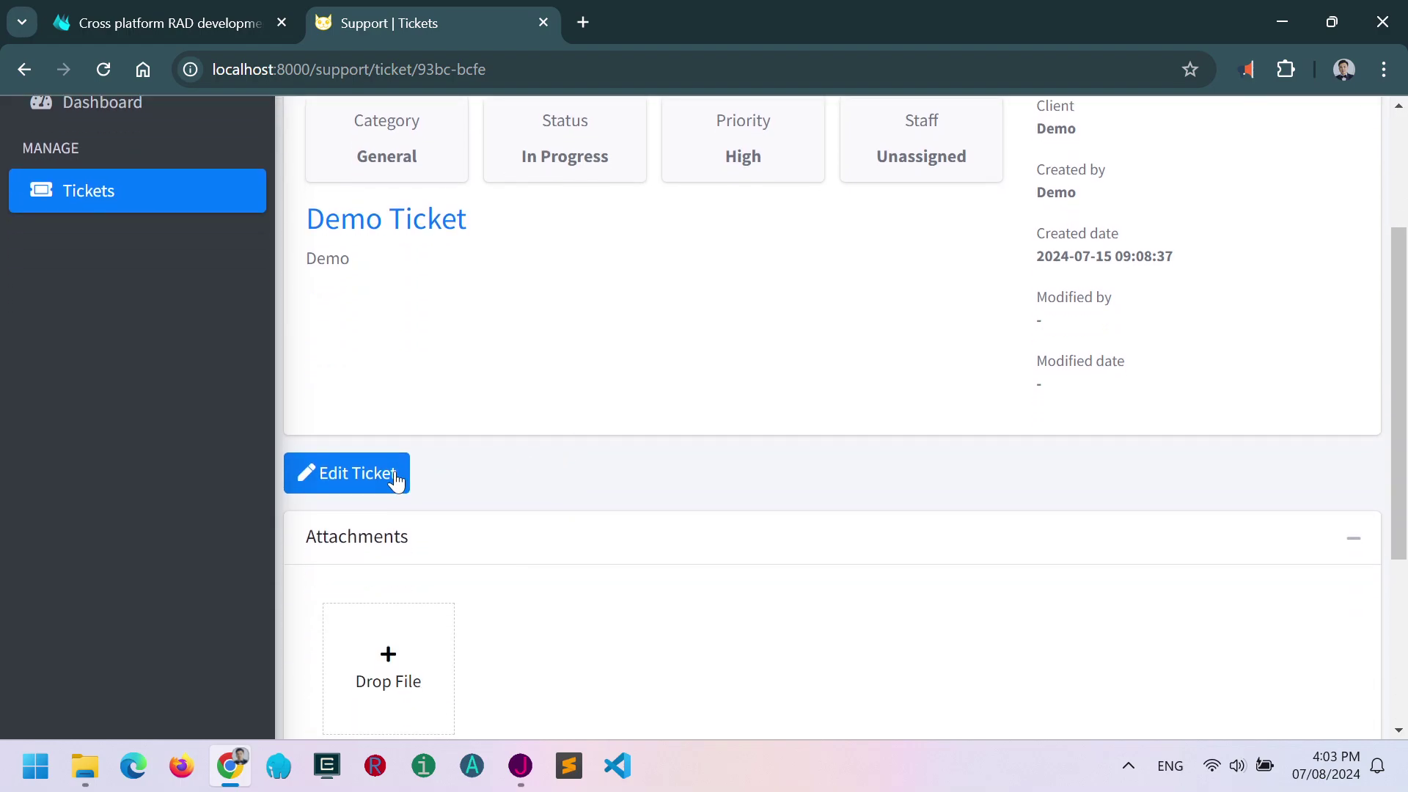
click(380, 475)
click(605, 440)
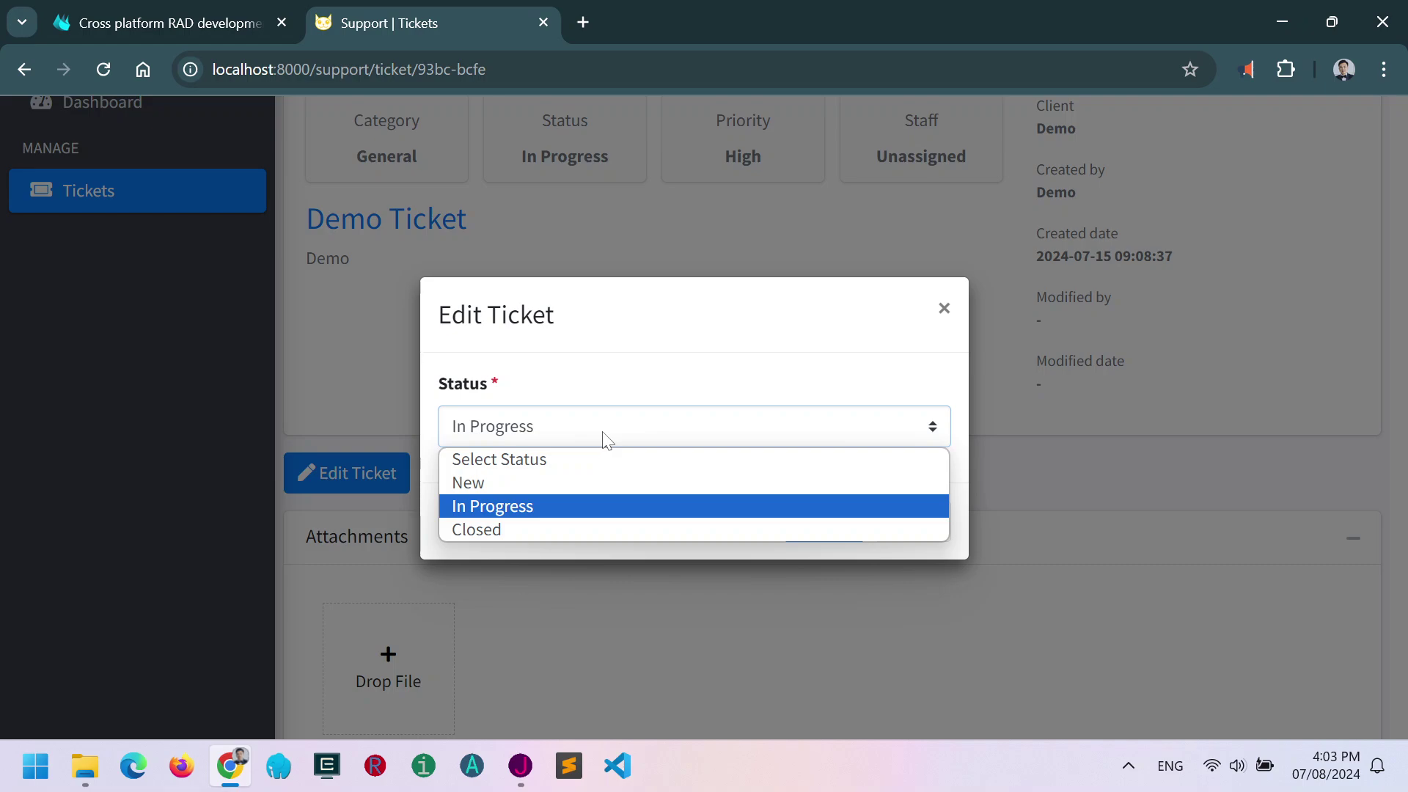
click(673, 381)
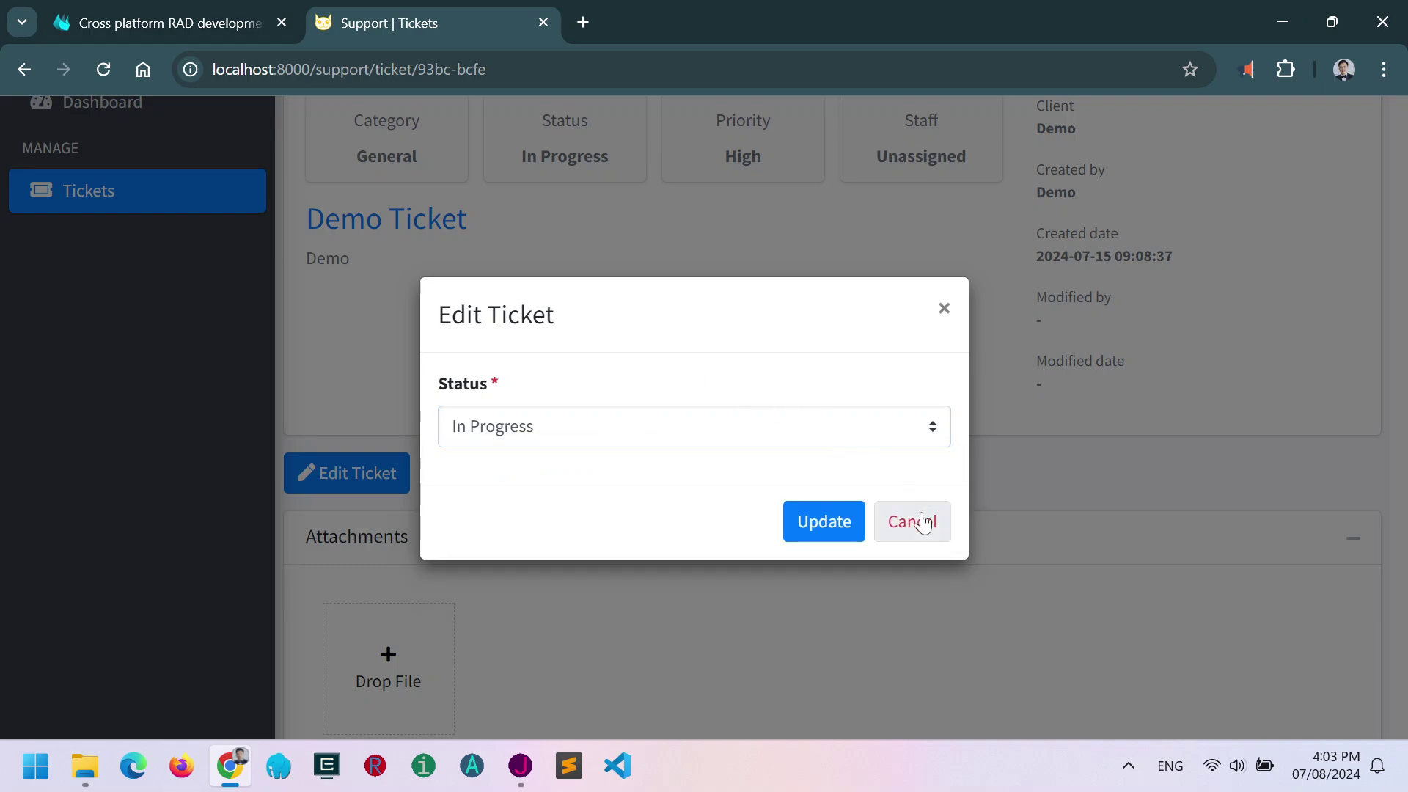
click(807, 437)
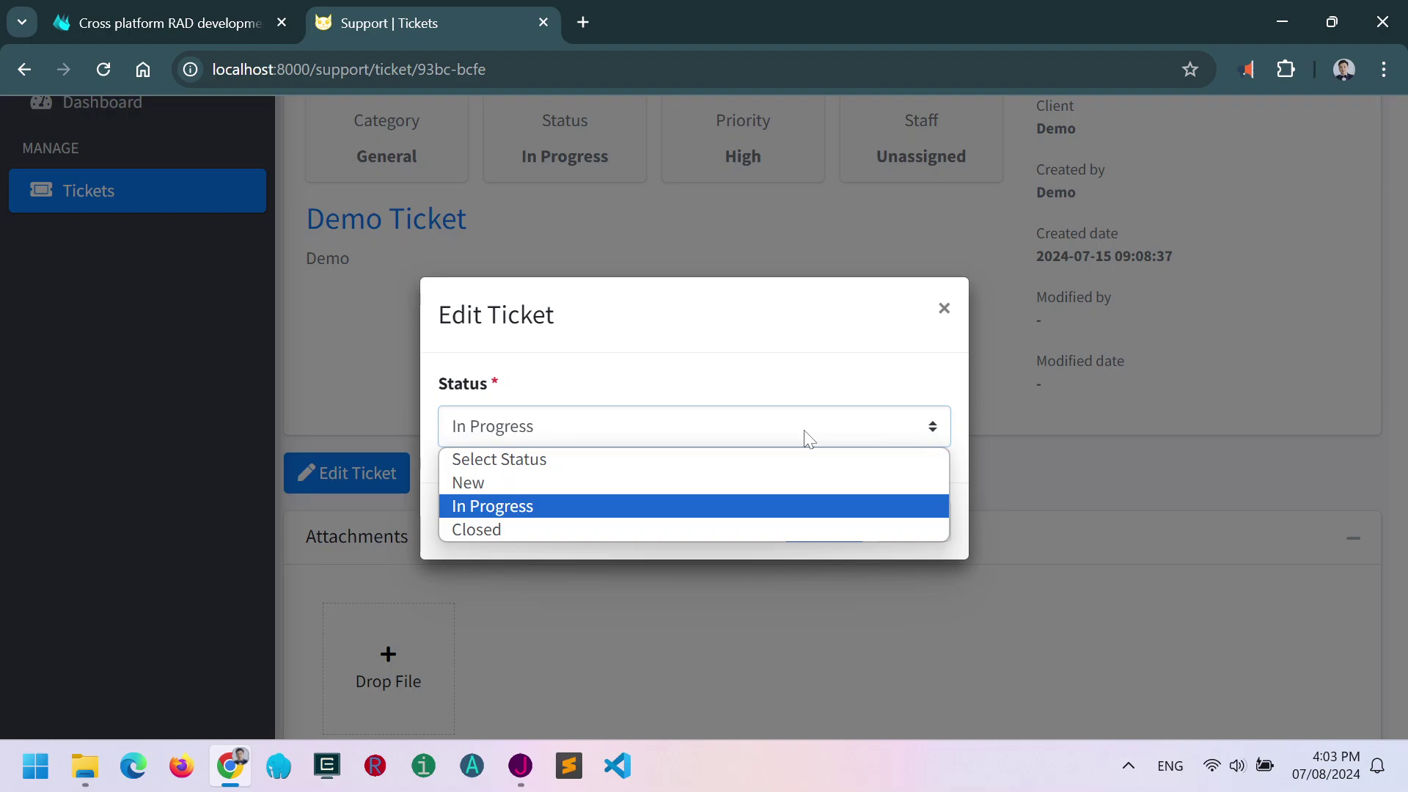
click(738, 529)
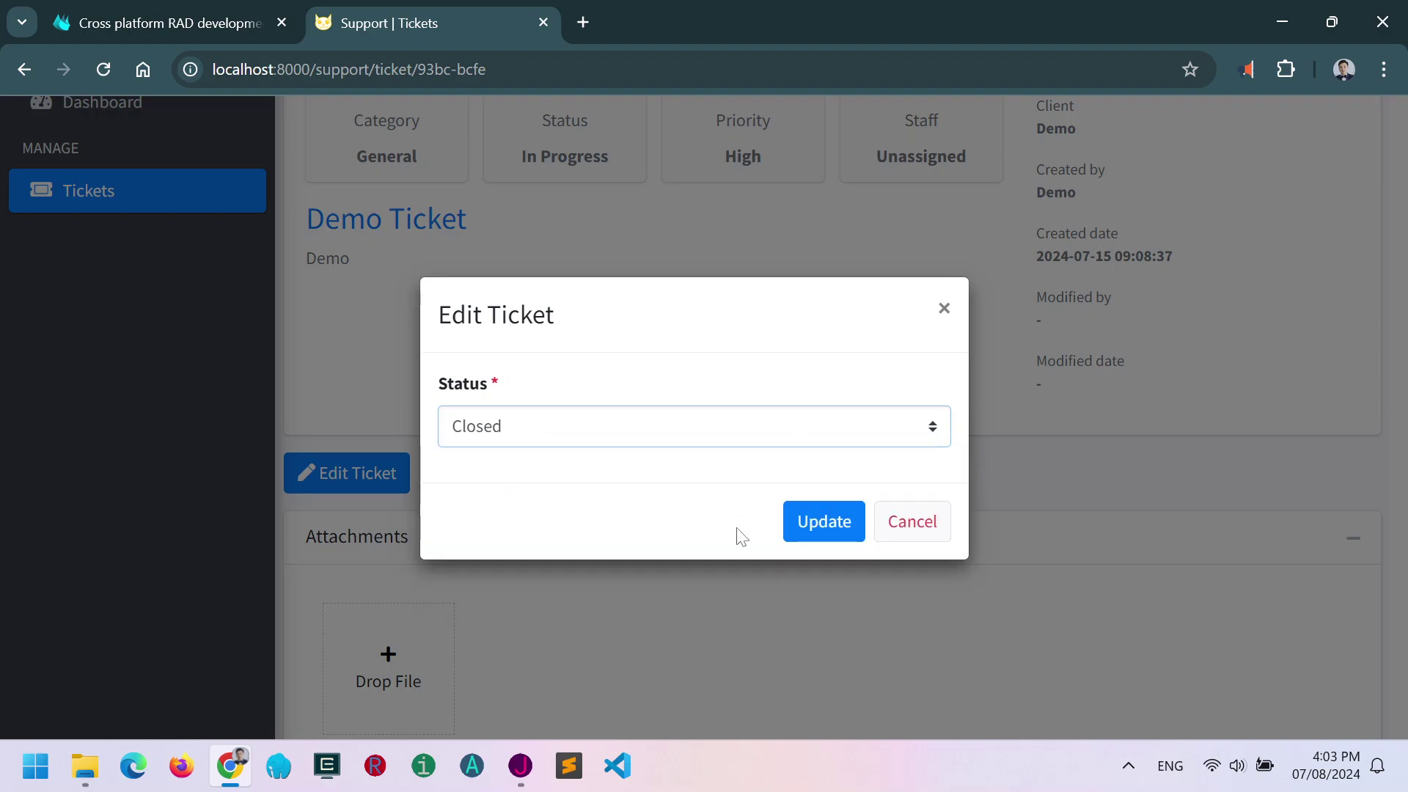
click(807, 538)
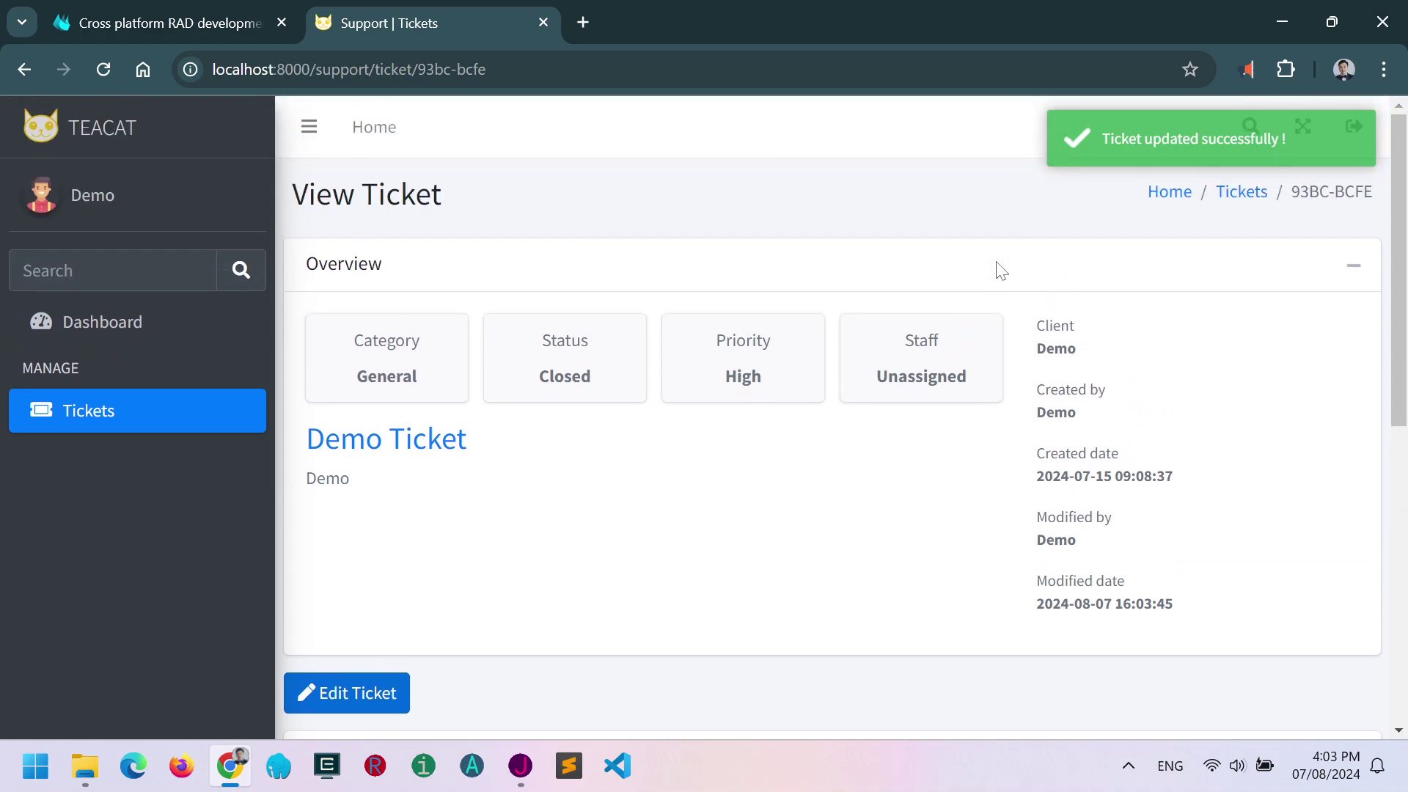
click(1172, 192)
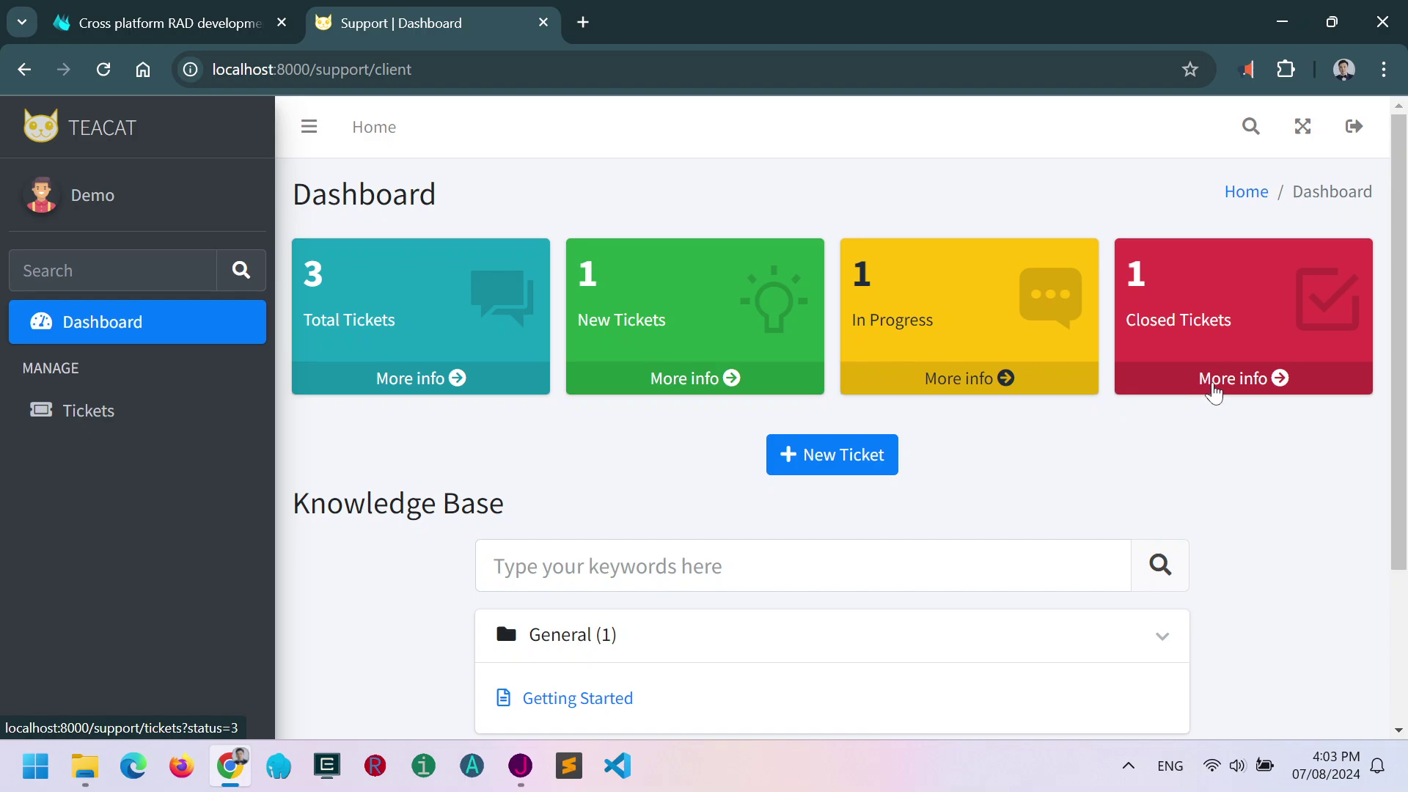
From the Closed Tickets list, open 93BC-BCFE and update its status to In Progress.
click(1213, 387)
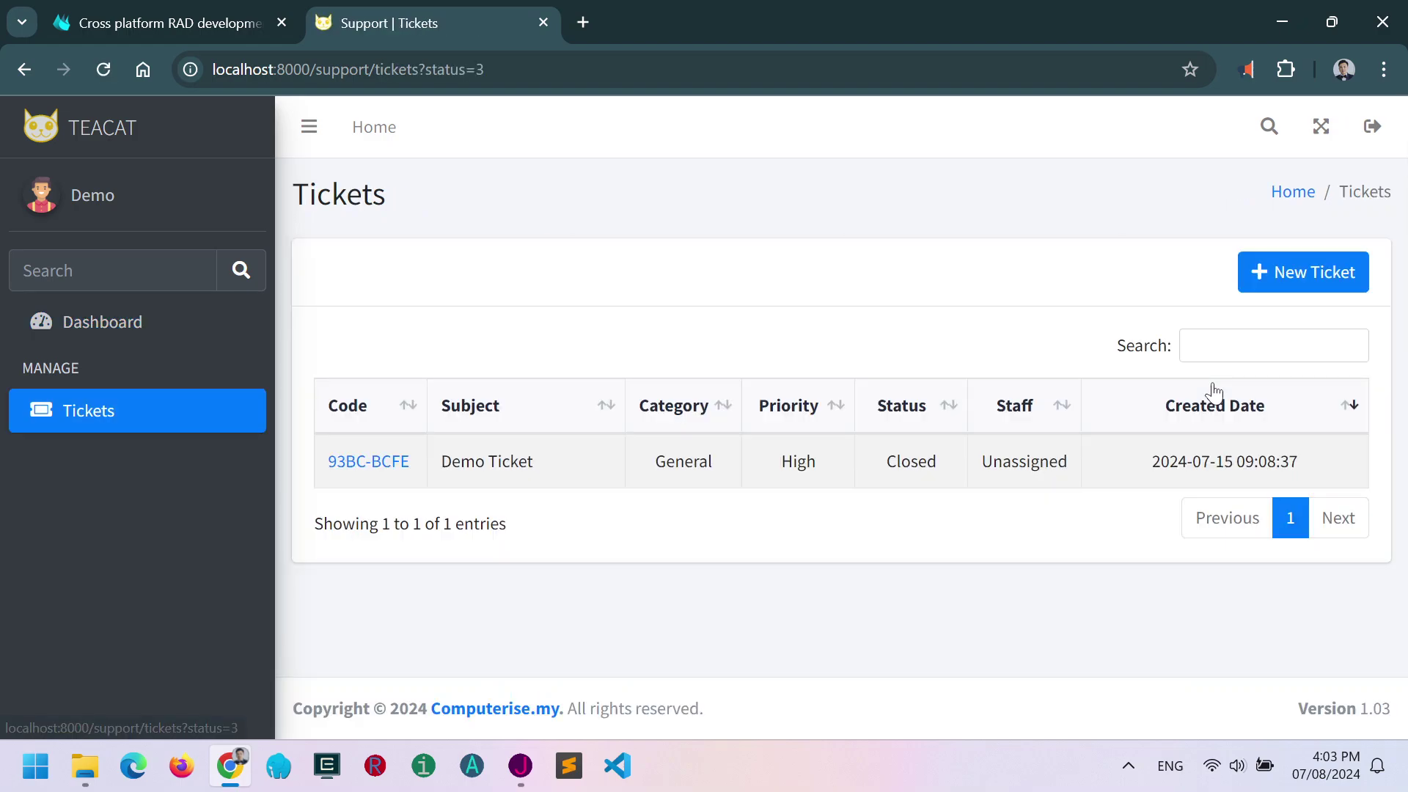
click(370, 462)
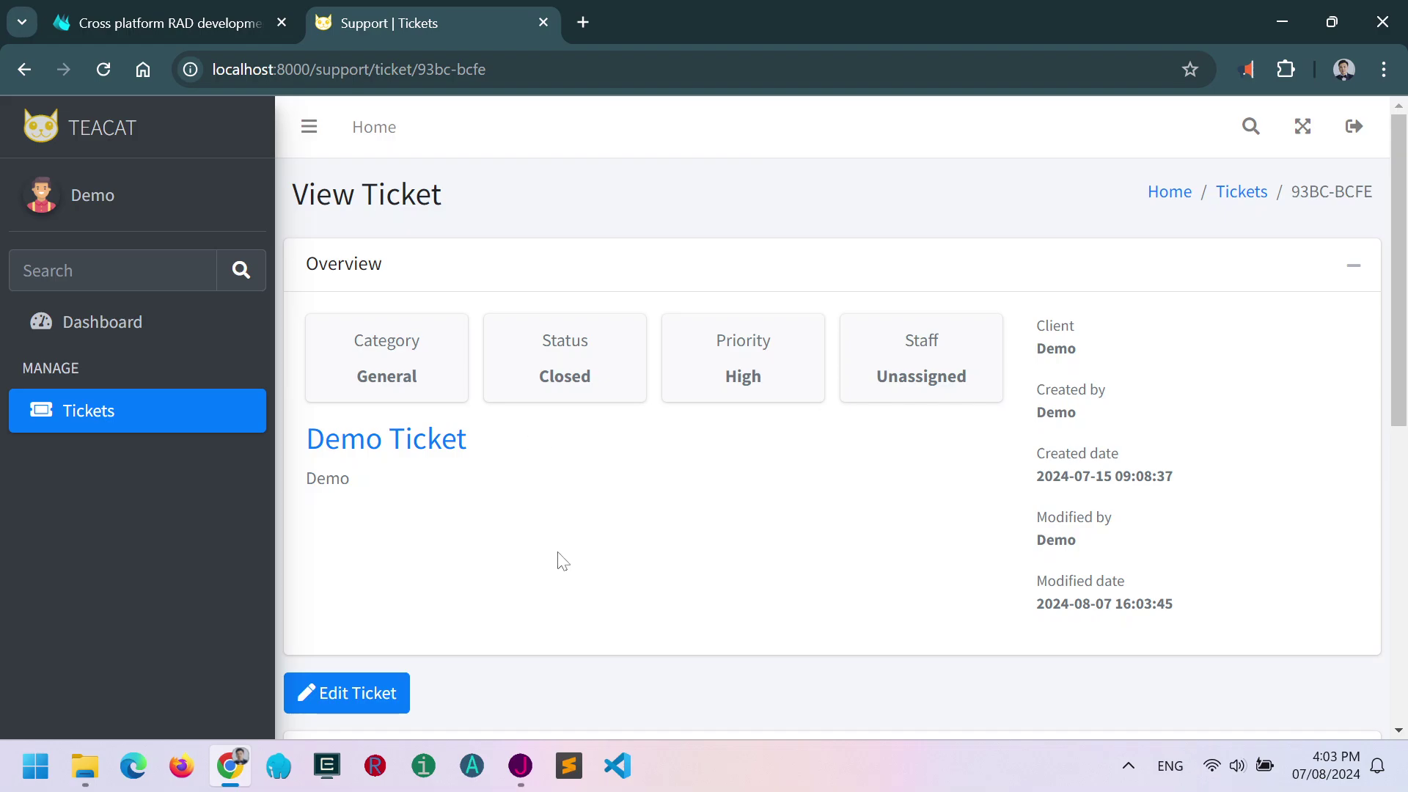
click(374, 694)
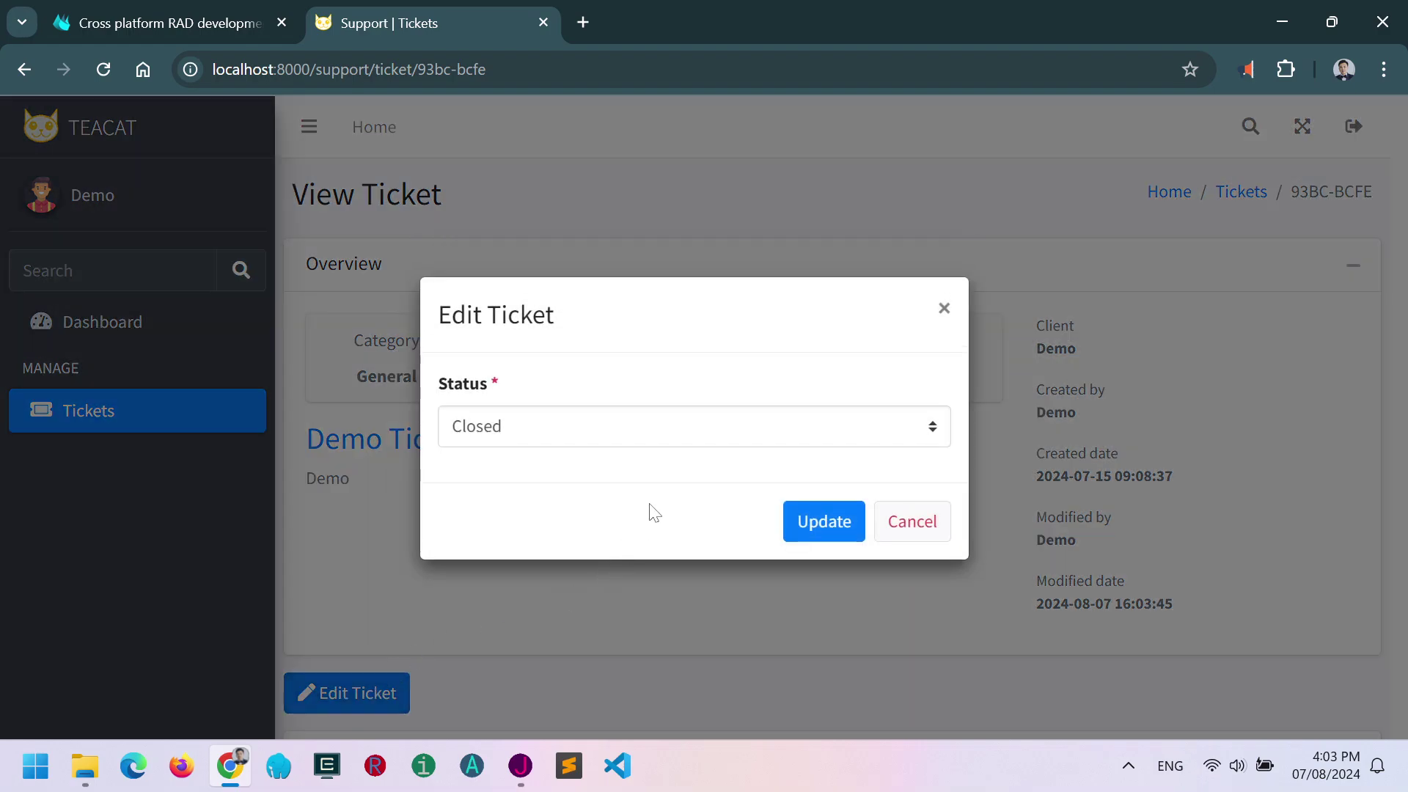
click(734, 452)
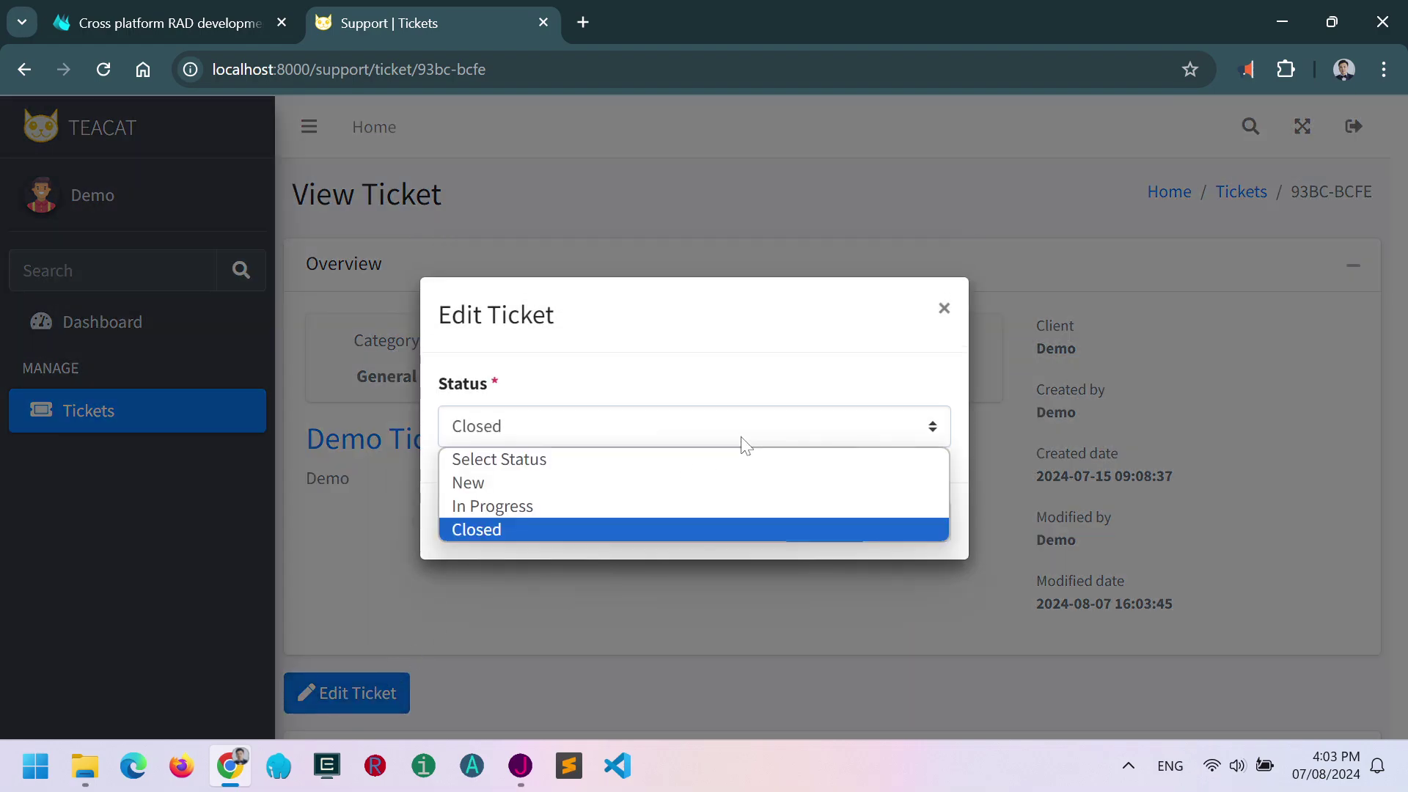
click(556, 514)
click(825, 527)
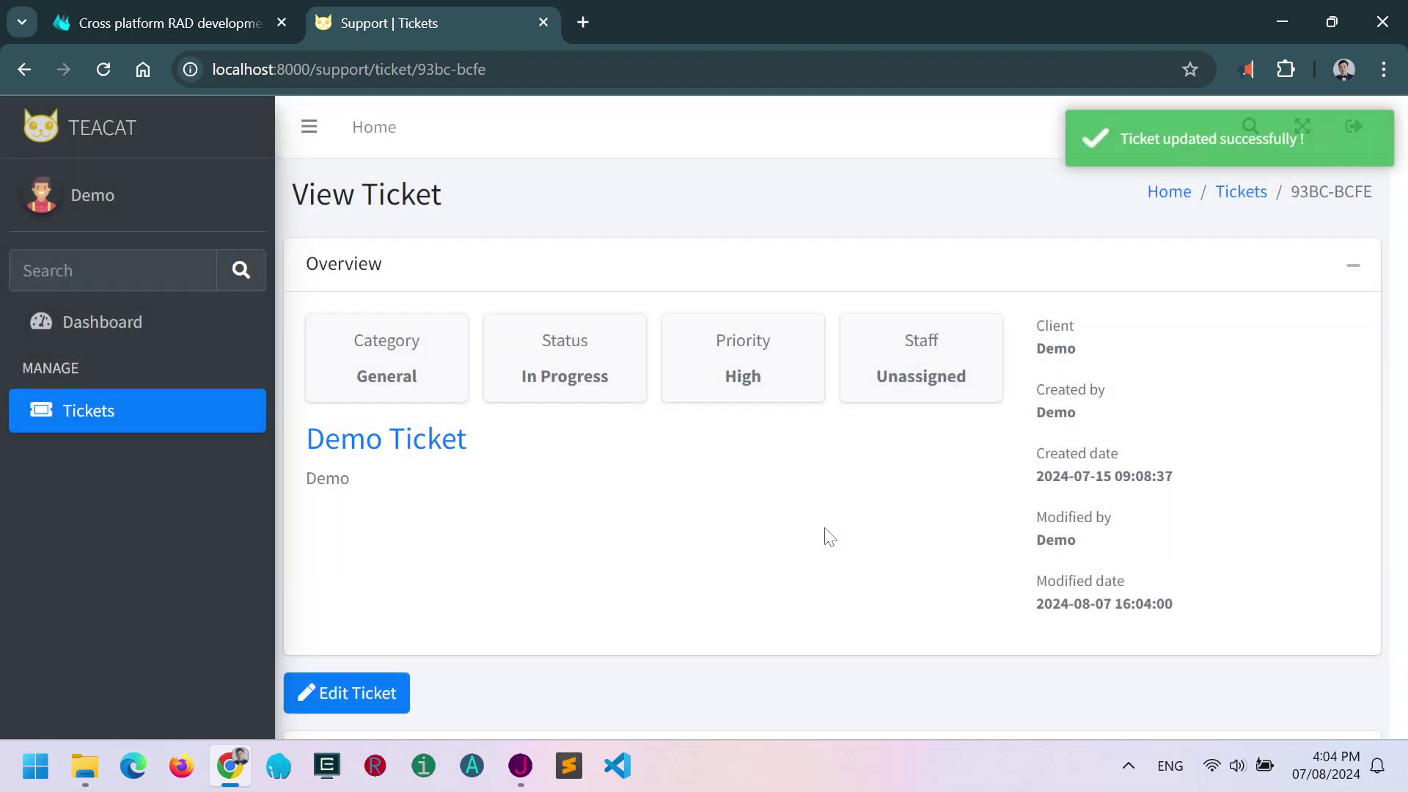
scroll(813, 497, down, 8)
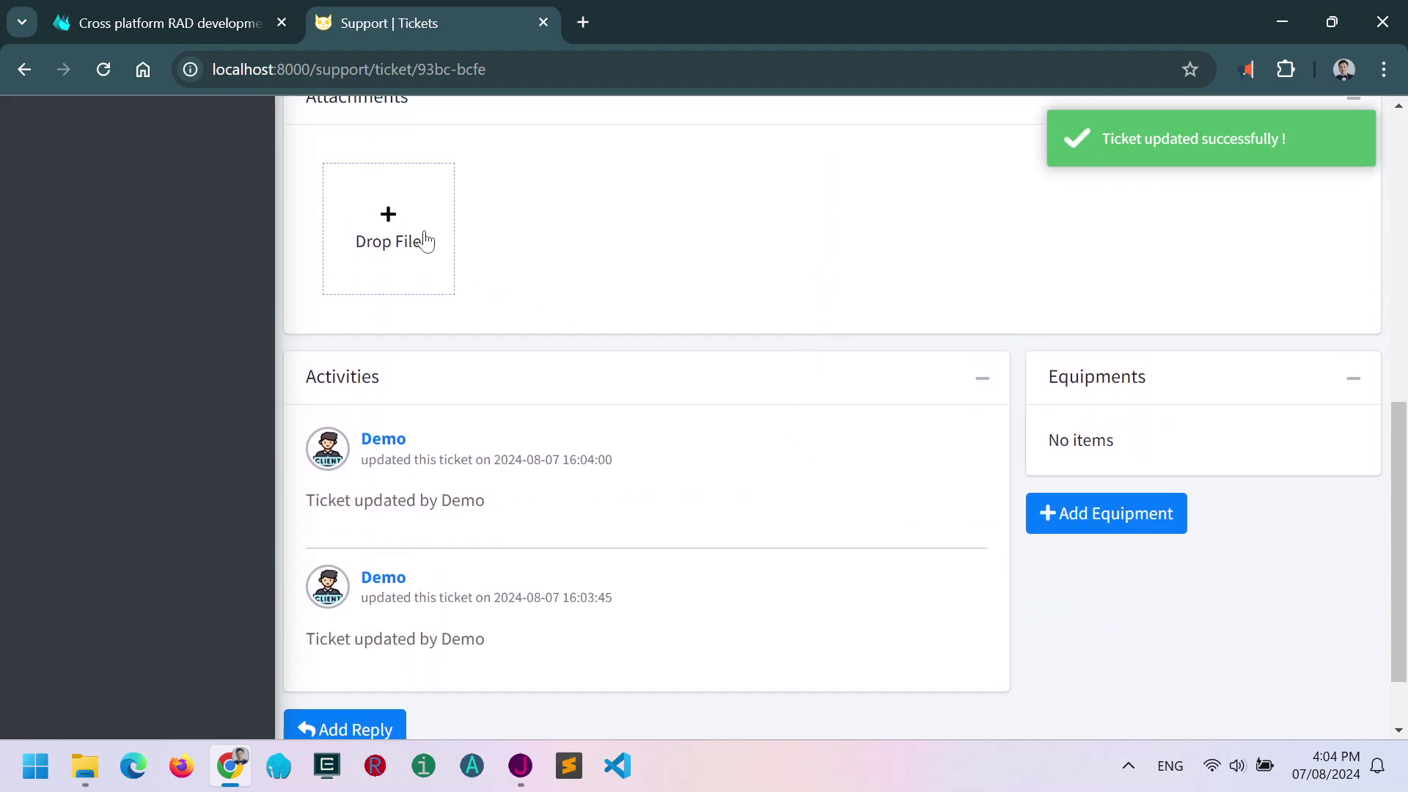
click(396, 239)
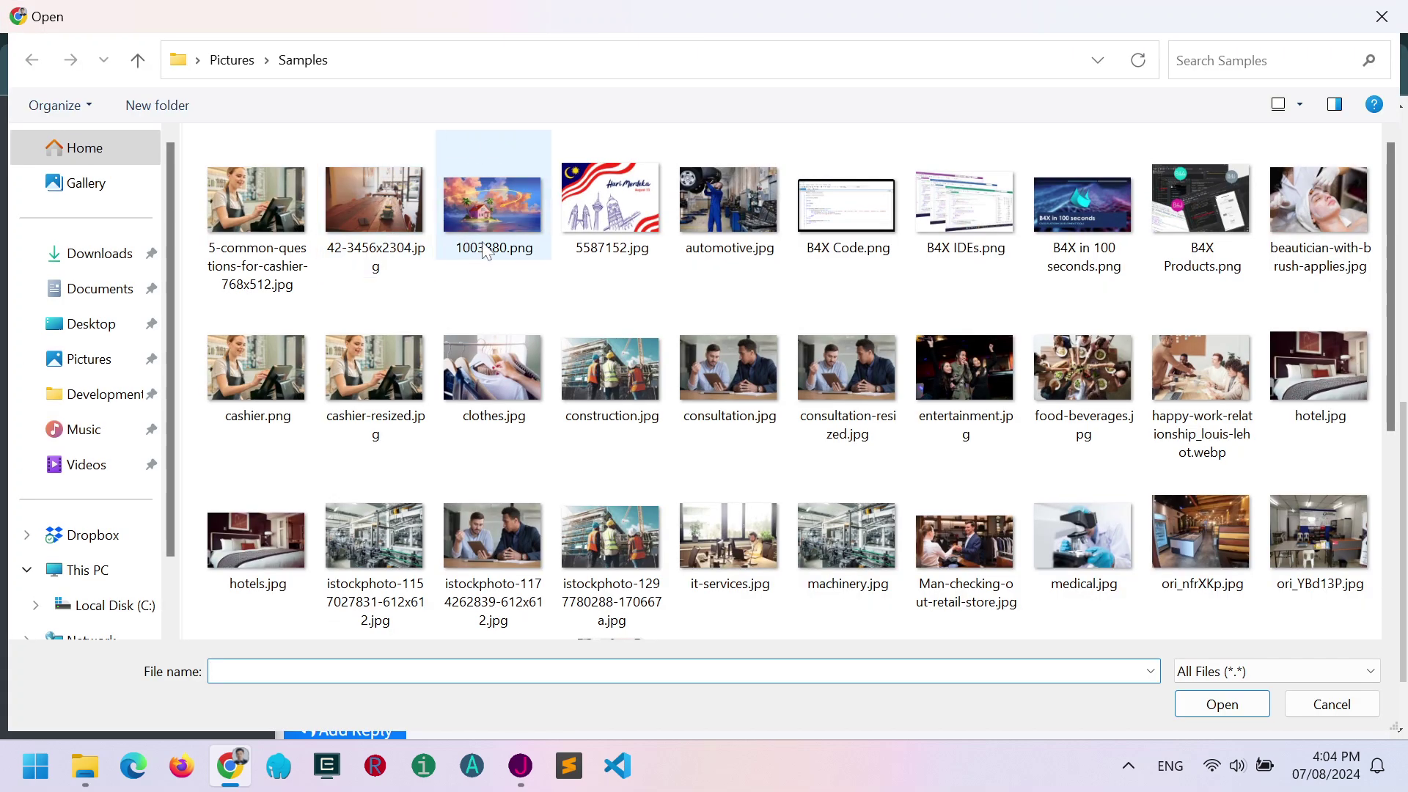
click(265, 380)
click(1222, 704)
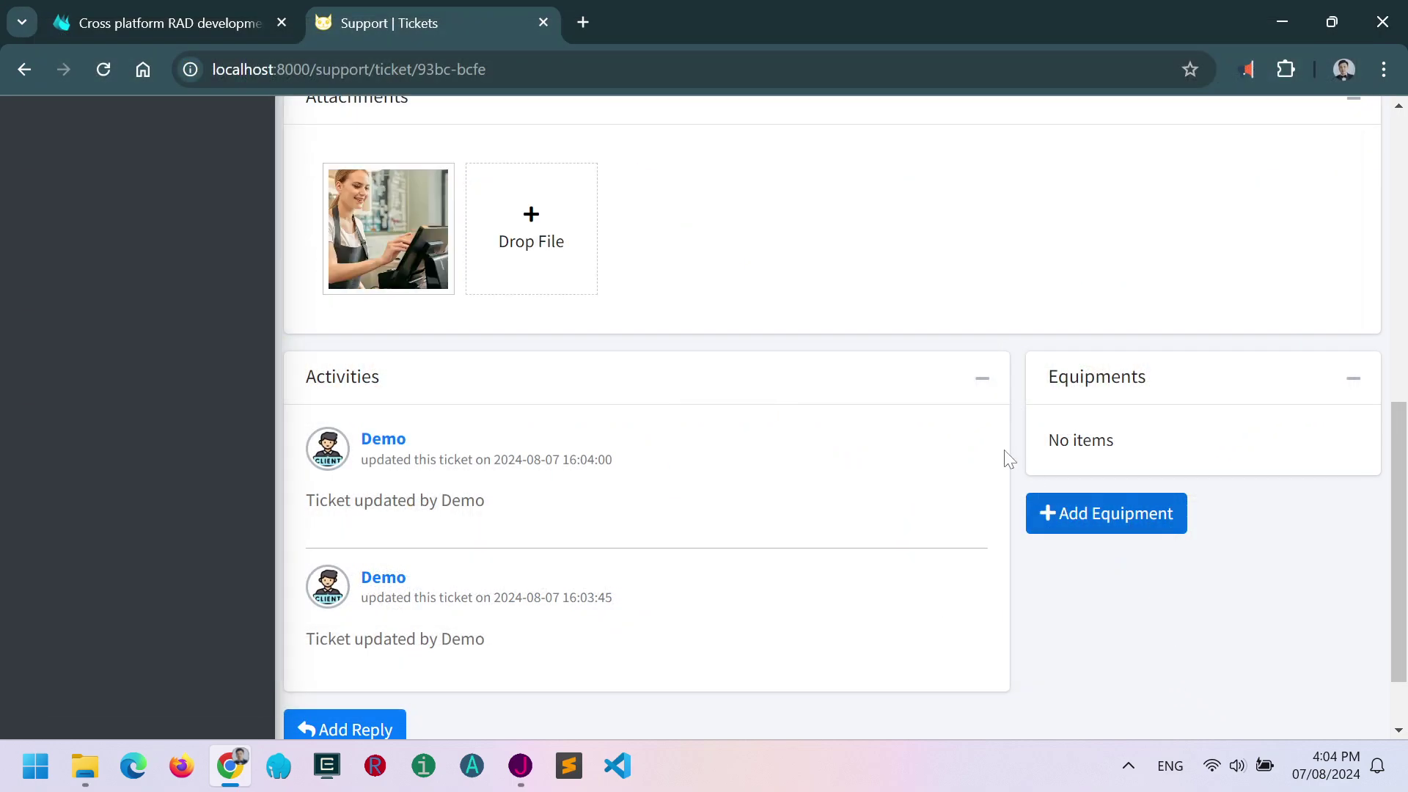
click(534, 234)
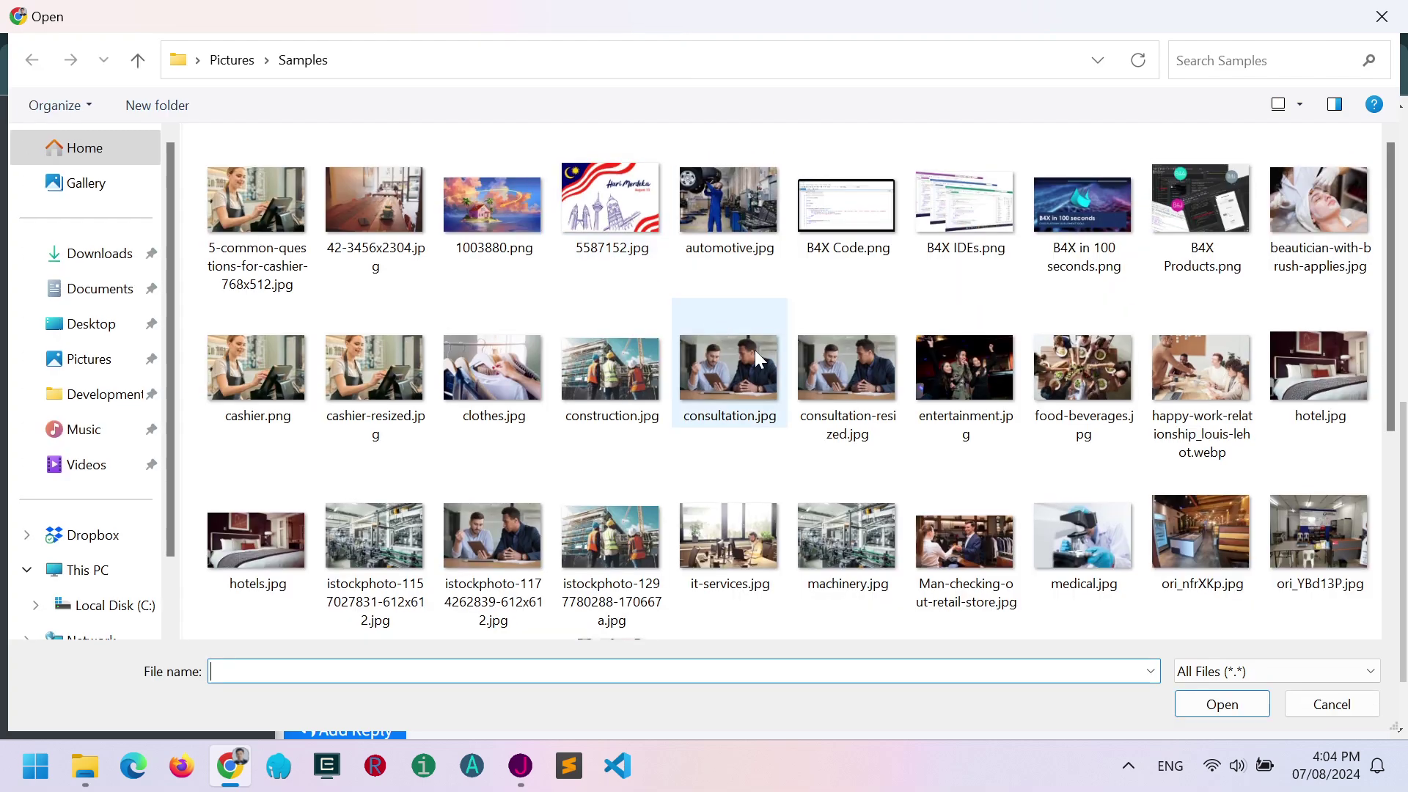
click(580, 544)
click(1214, 708)
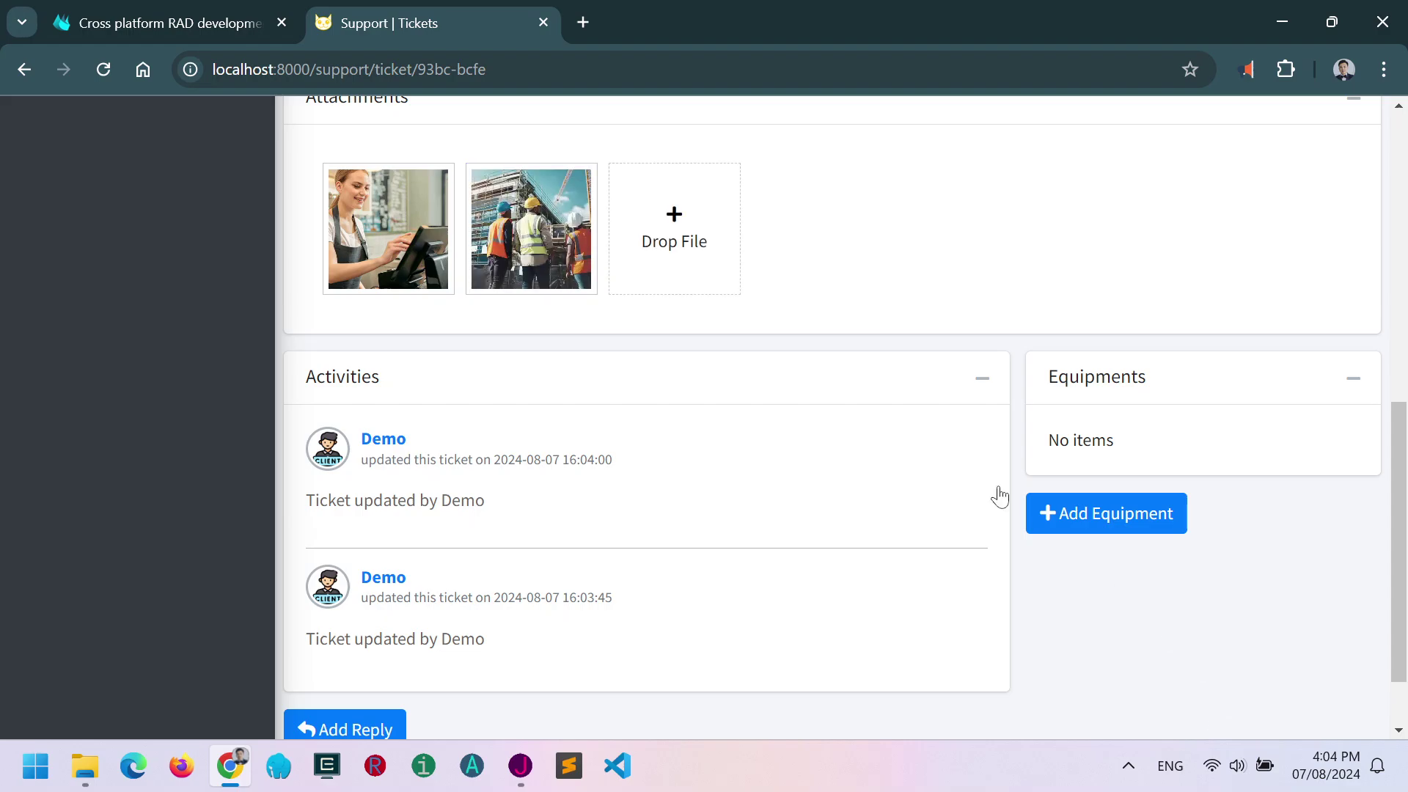
Preview both attachments, then try deleting the construction photo.
click(402, 248)
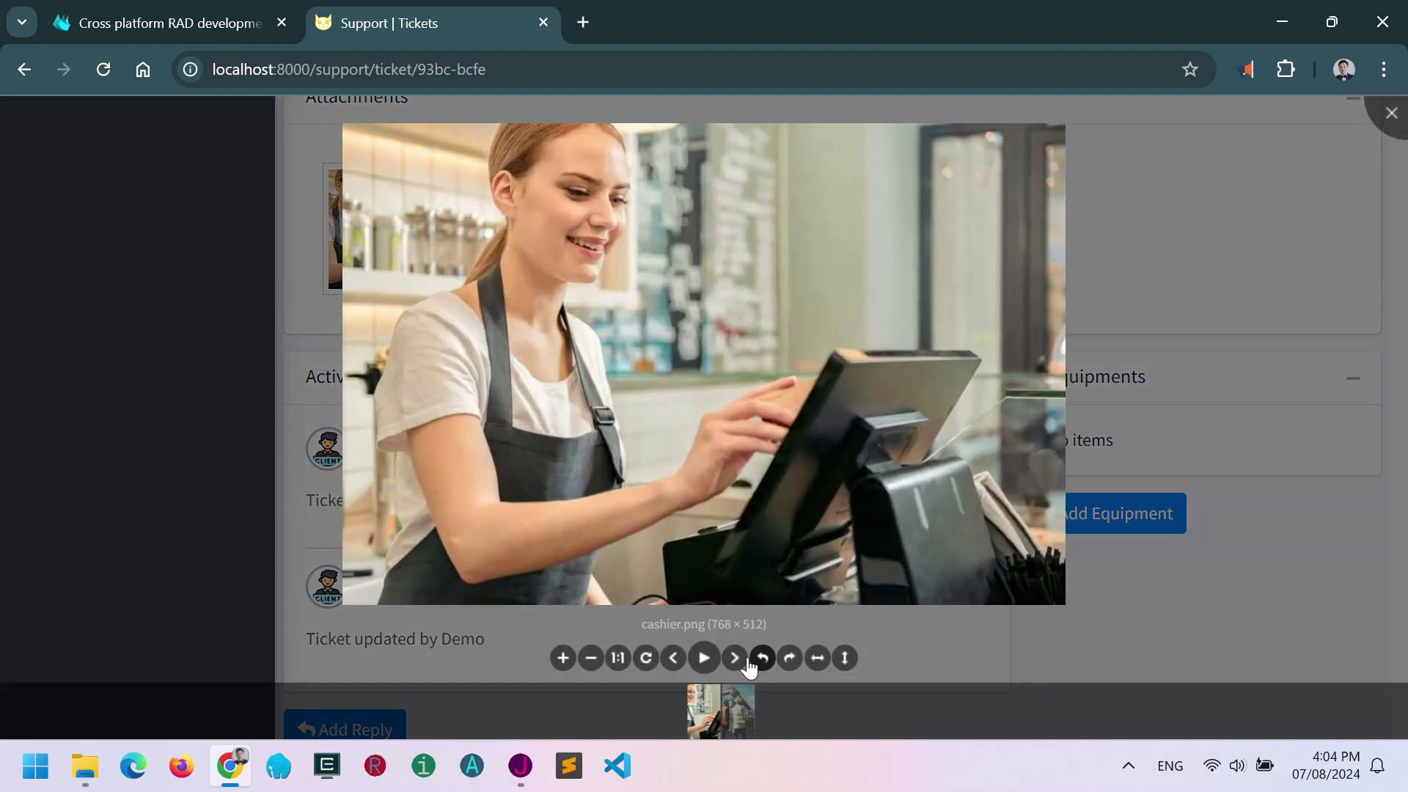
click(734, 658)
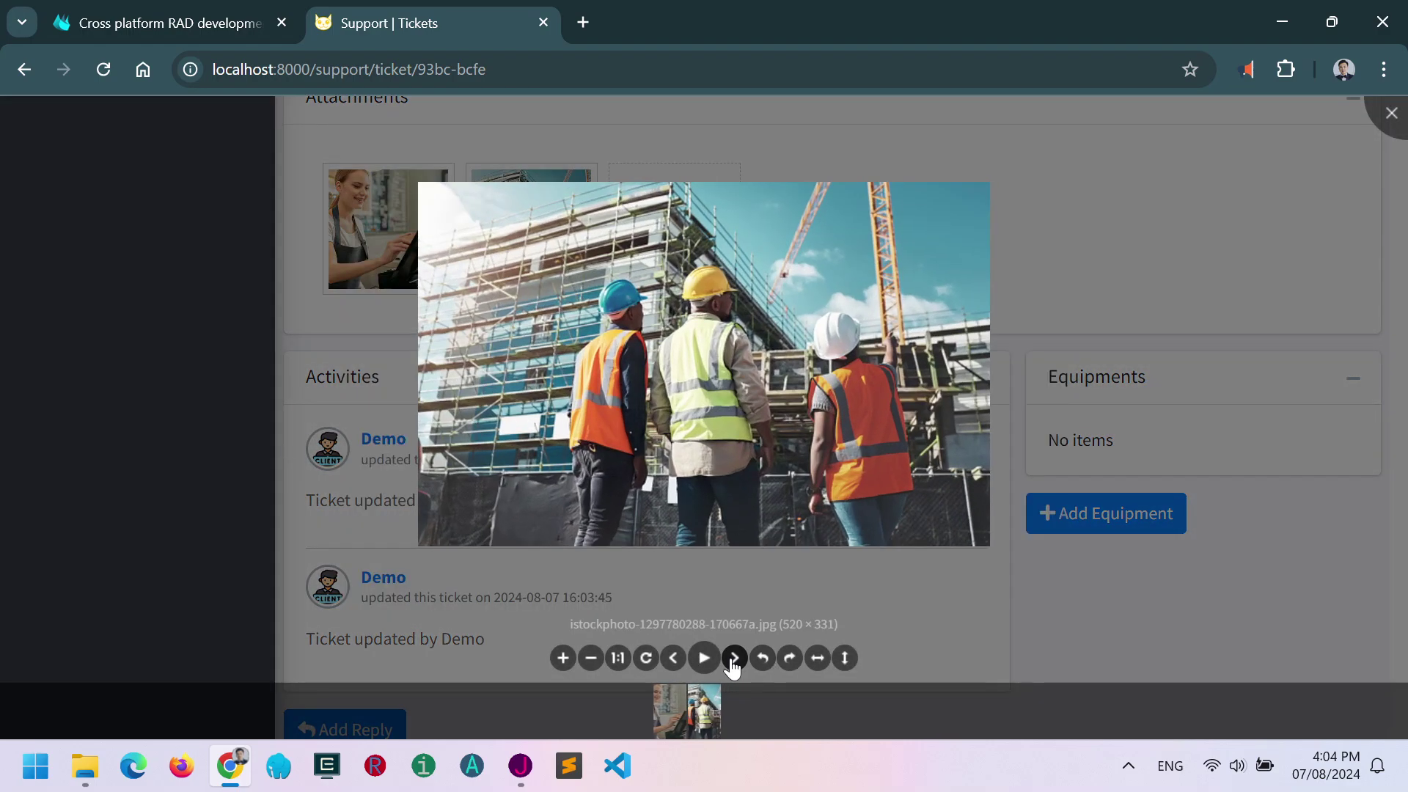
click(1065, 251)
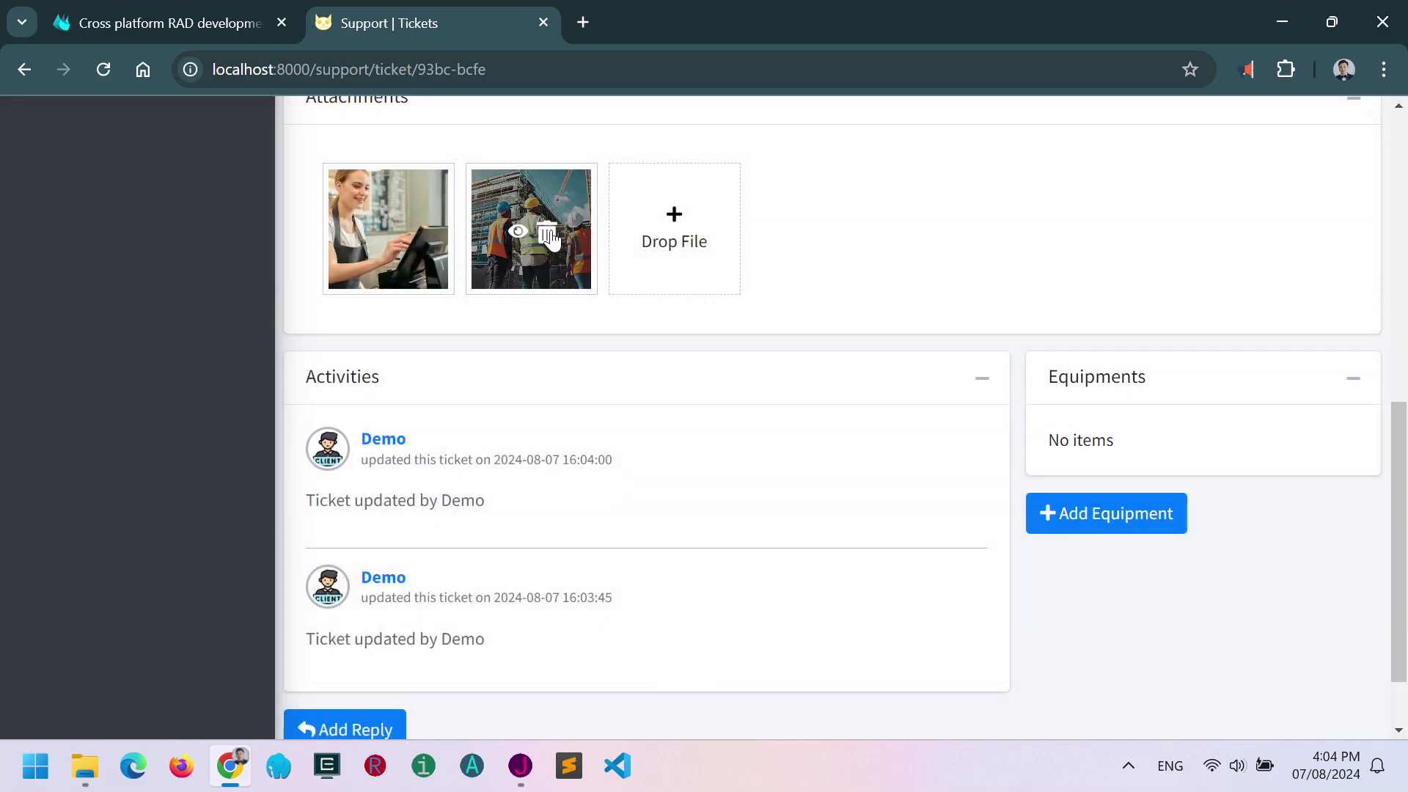
click(551, 239)
click(835, 501)
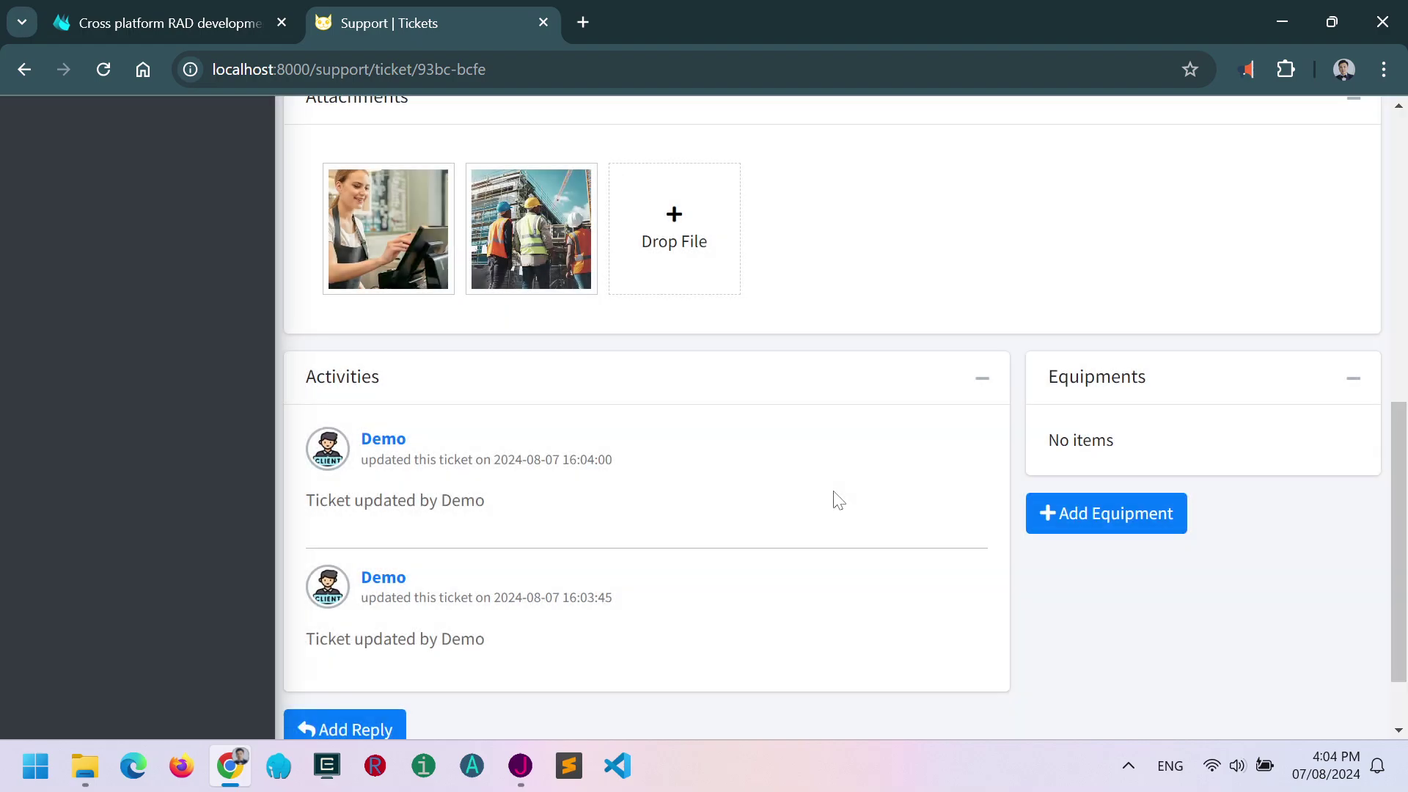
scroll(895, 490, up, 9)
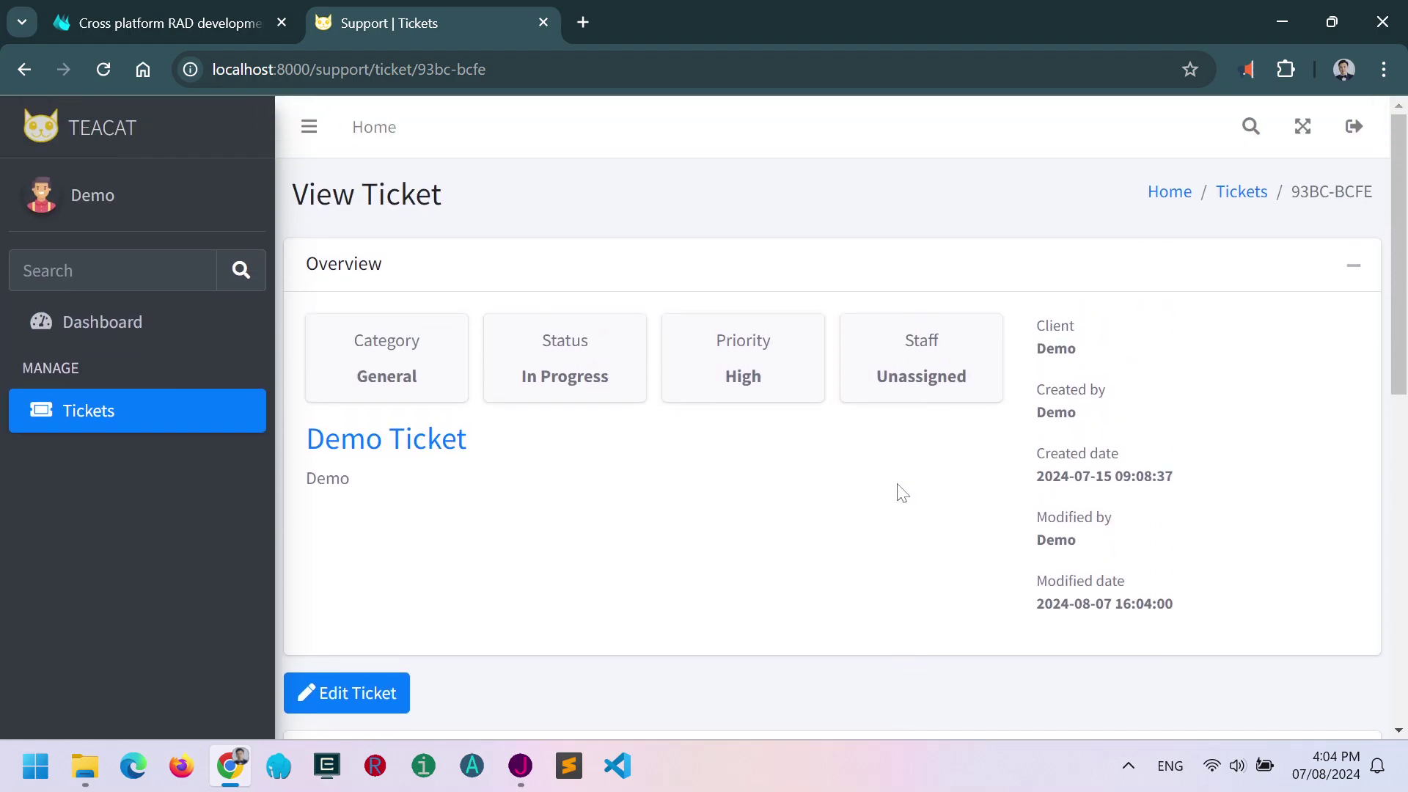
Reopen ticket 93BC-BCFE and retry deleting the construction photo, which is refused as unauthorized.
click(1239, 194)
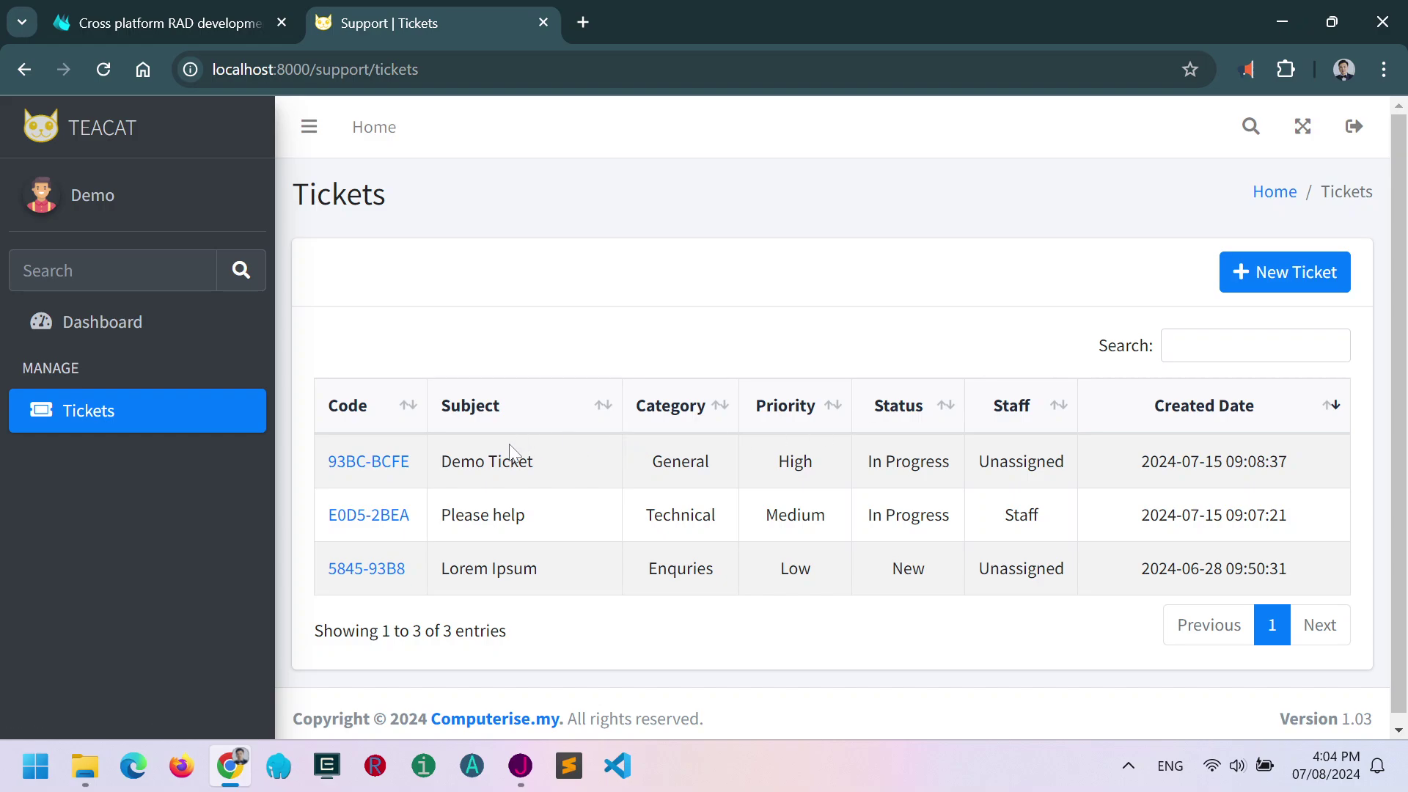
click(390, 465)
scroll(528, 478, down, 6)
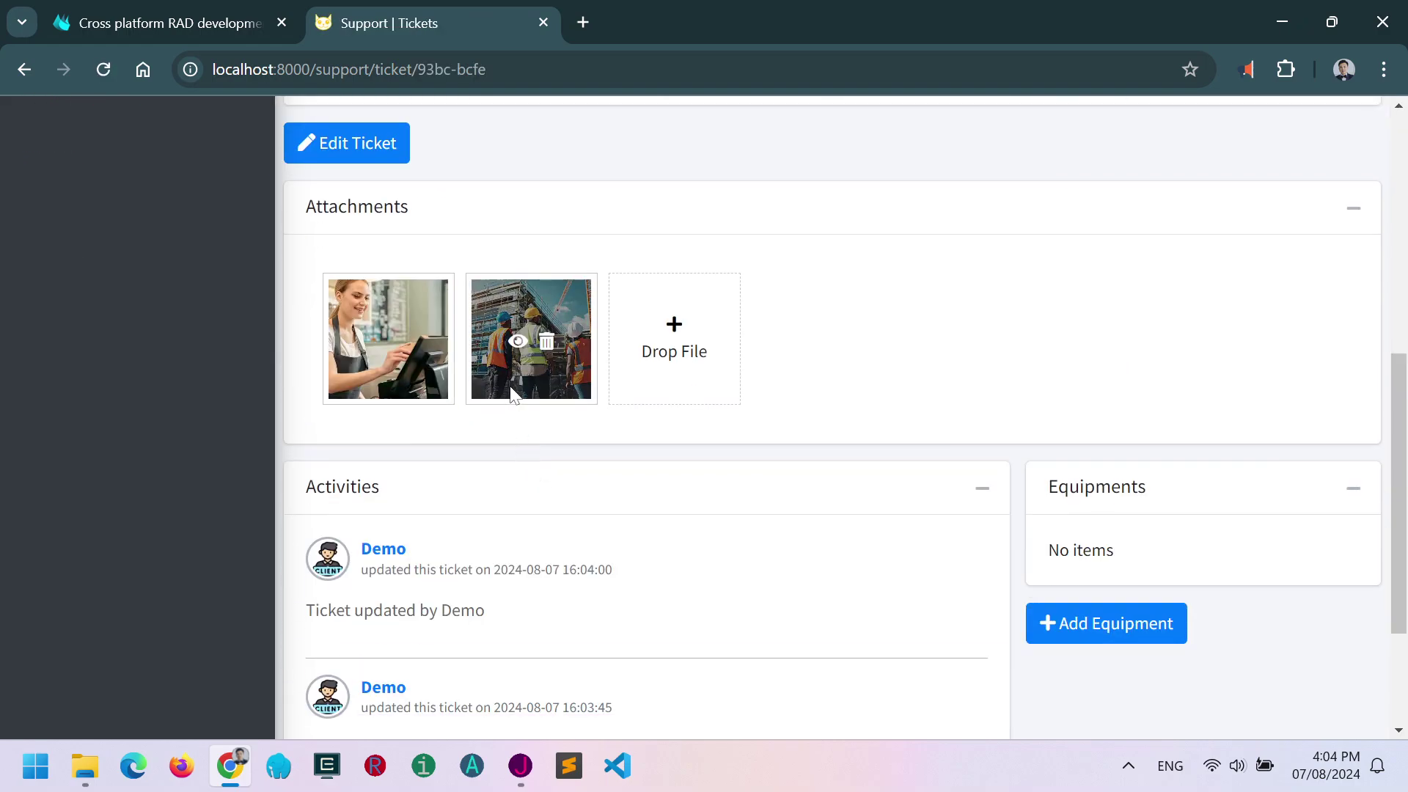
click(545, 343)
click(783, 490)
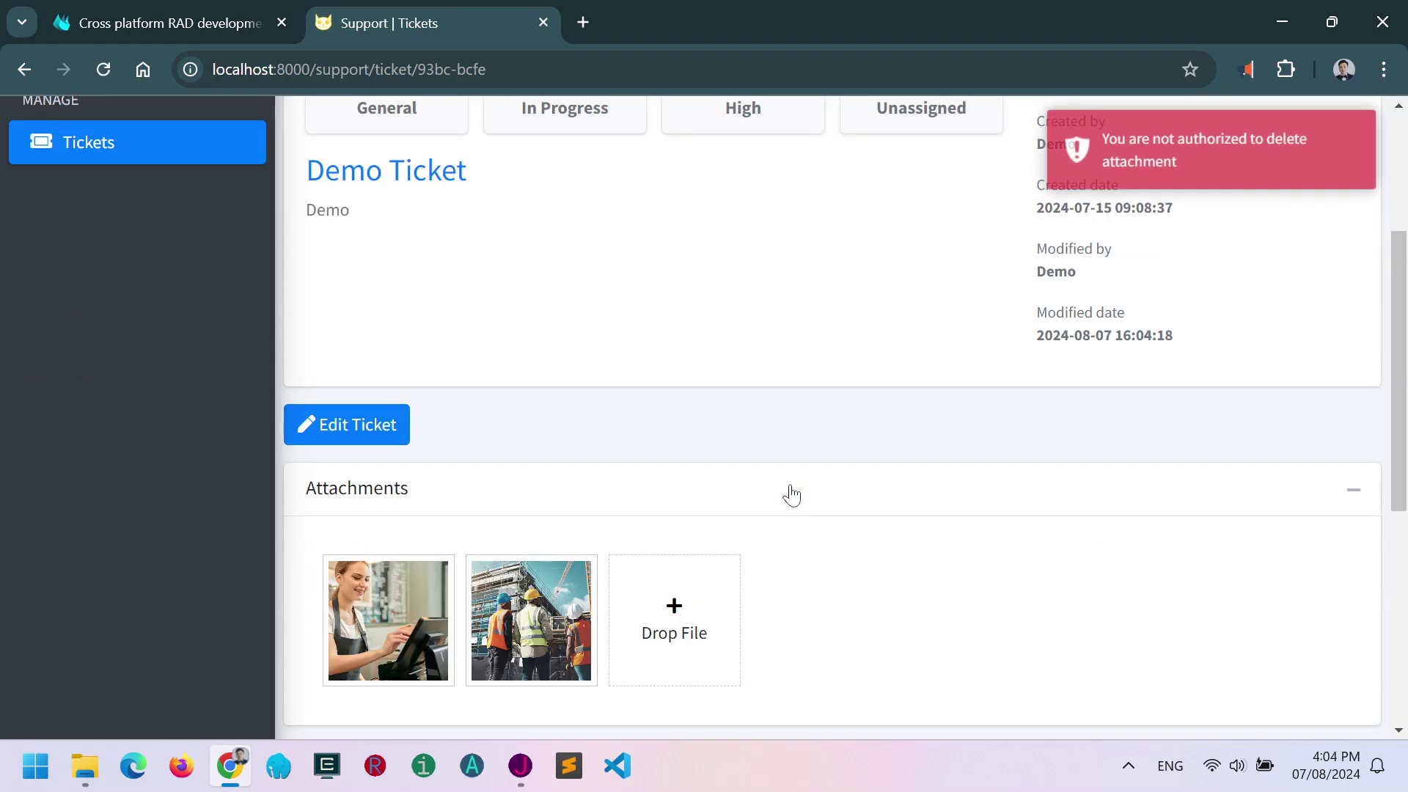
scroll(792, 496, down, 4)
scroll(792, 491, down, 2)
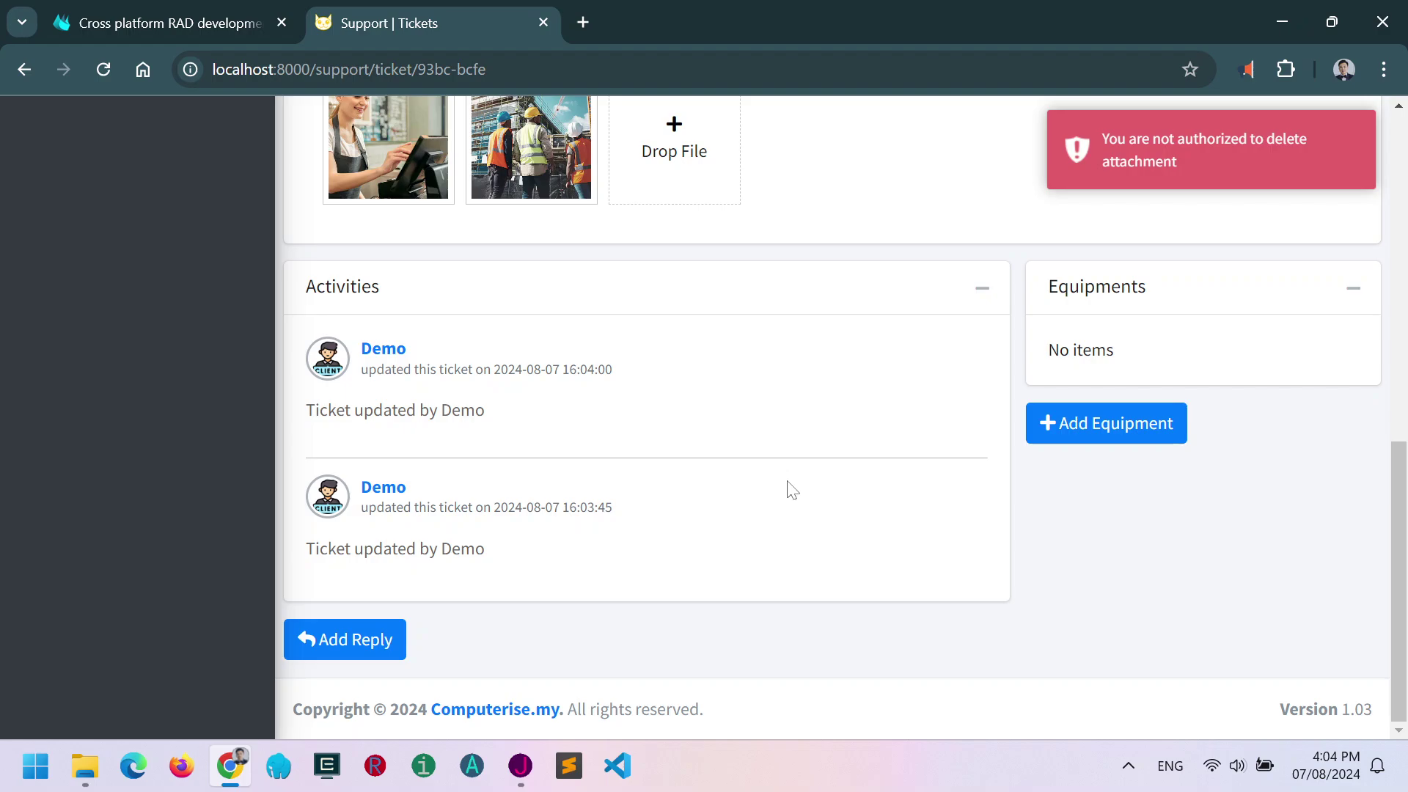
Add equipment named 'Mac' with type Laptop, brand Apple and model MacBook Air.
click(1075, 429)
click(443, 277)
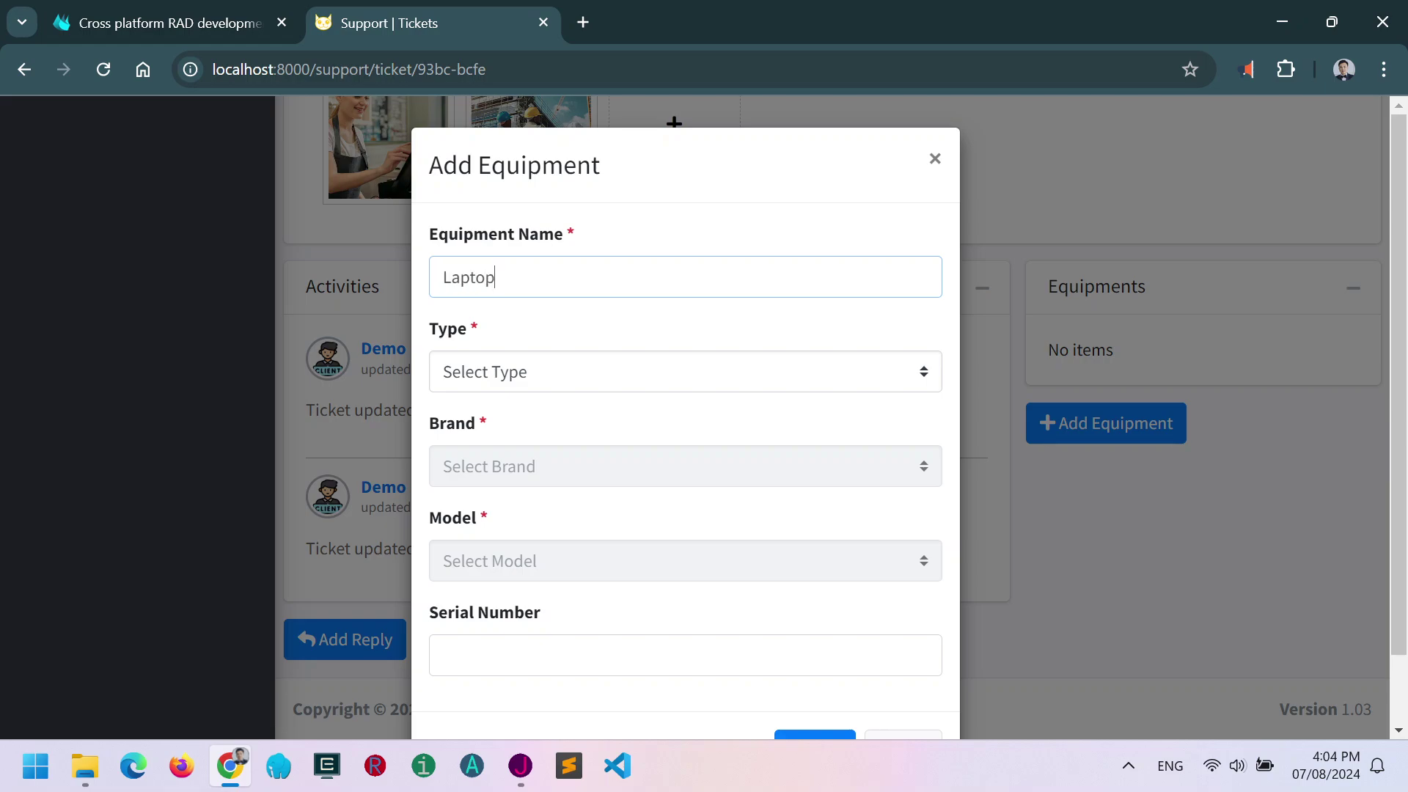
key(ctrl+a)
text(Ma)
click(546, 381)
click(527, 477)
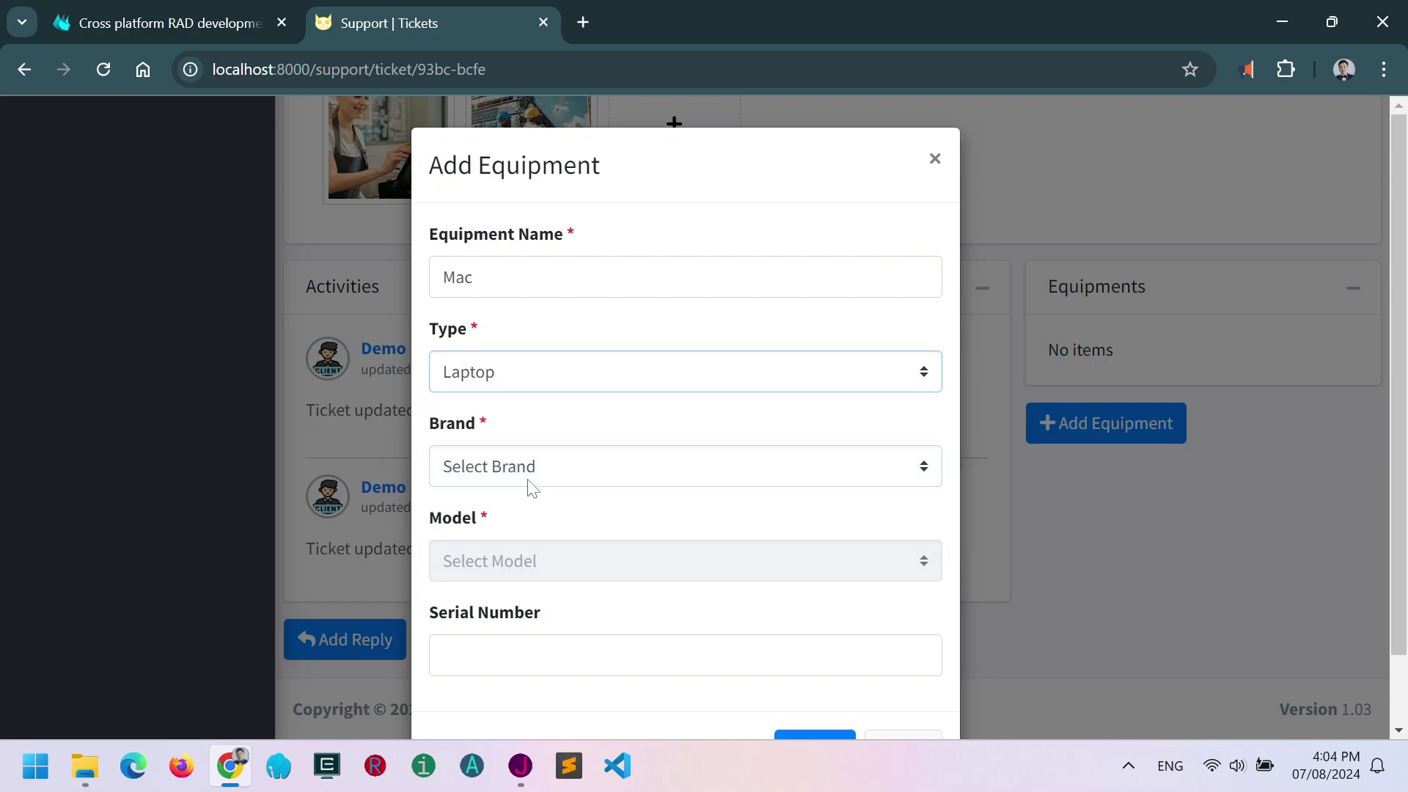
click(541, 465)
click(540, 544)
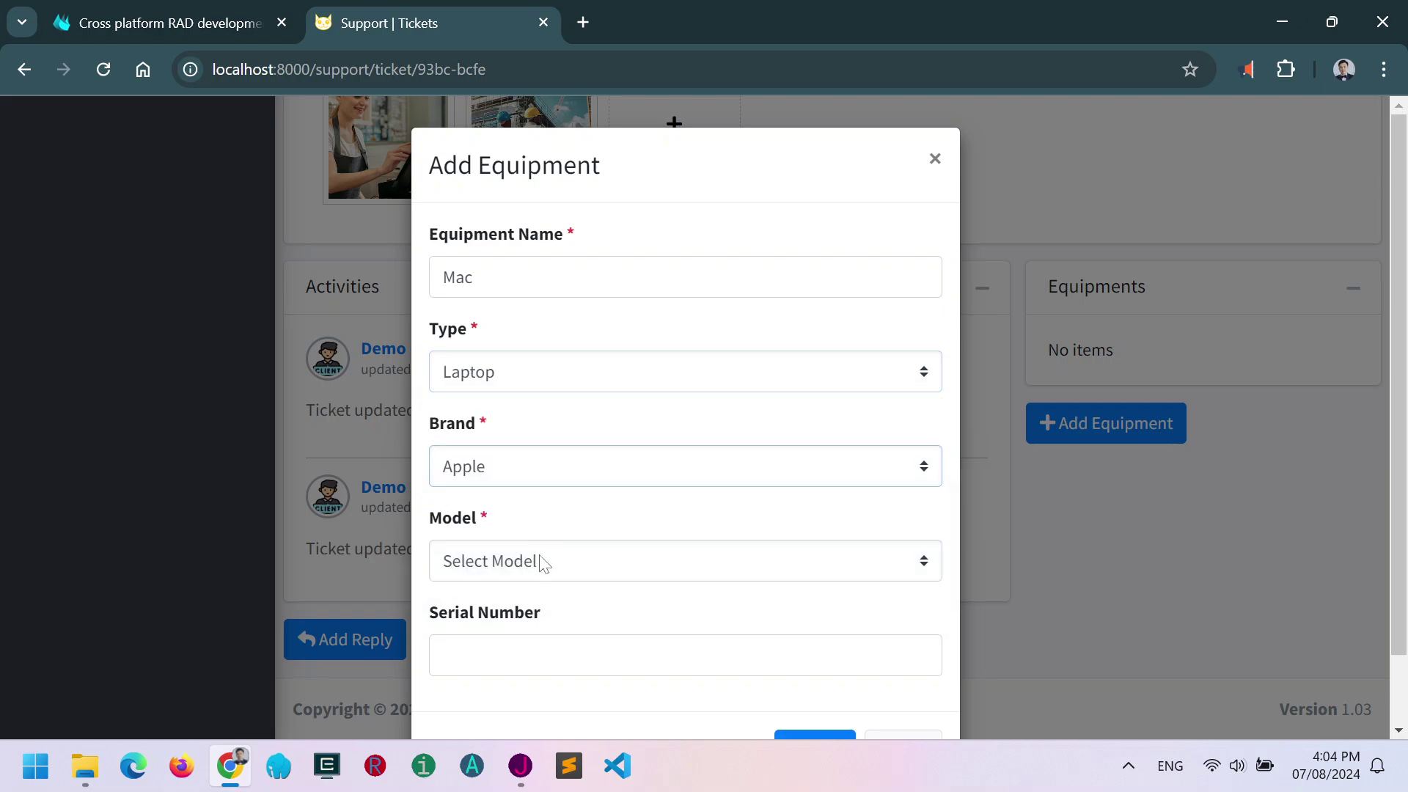
click(541, 563)
click(553, 639)
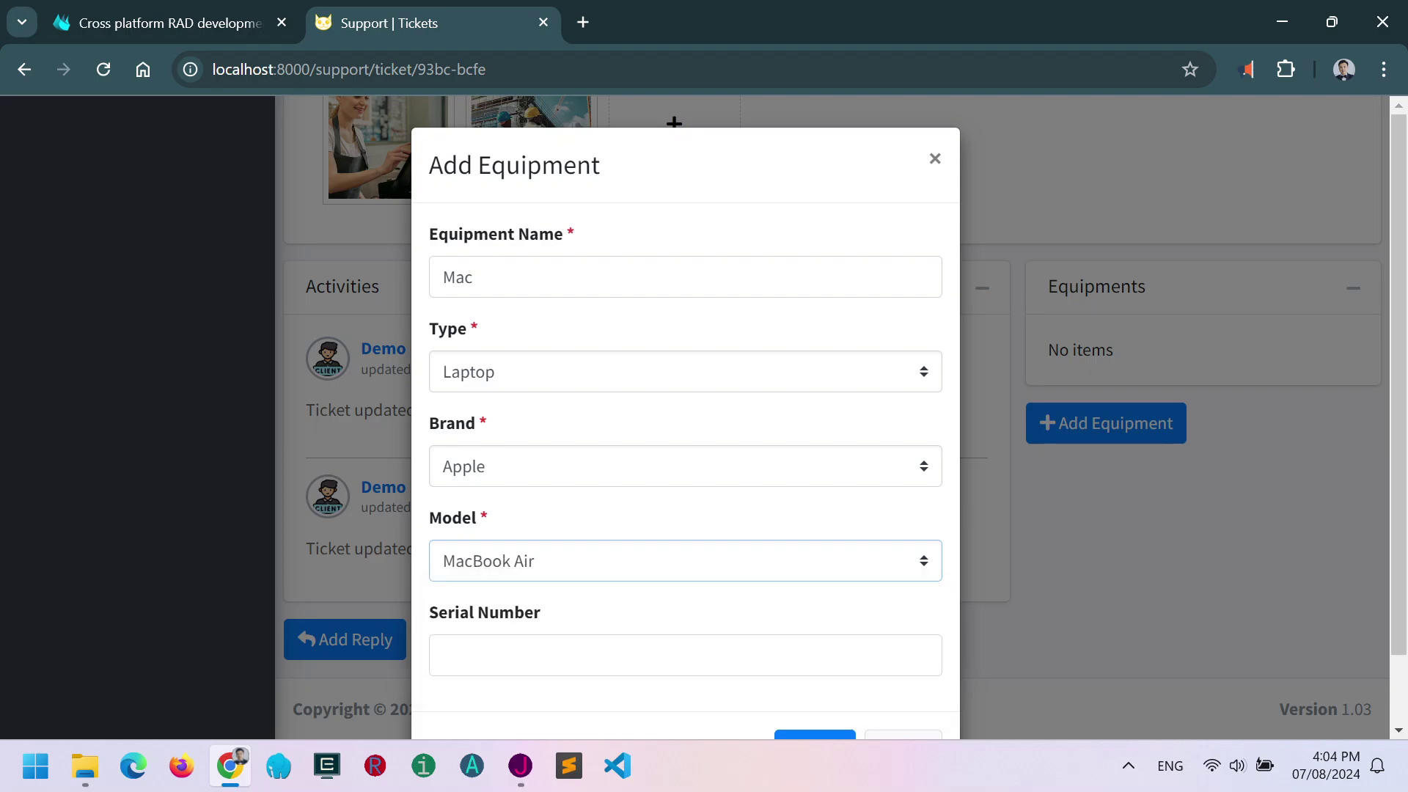
scroll(685, 441, down, 1)
click(813, 675)
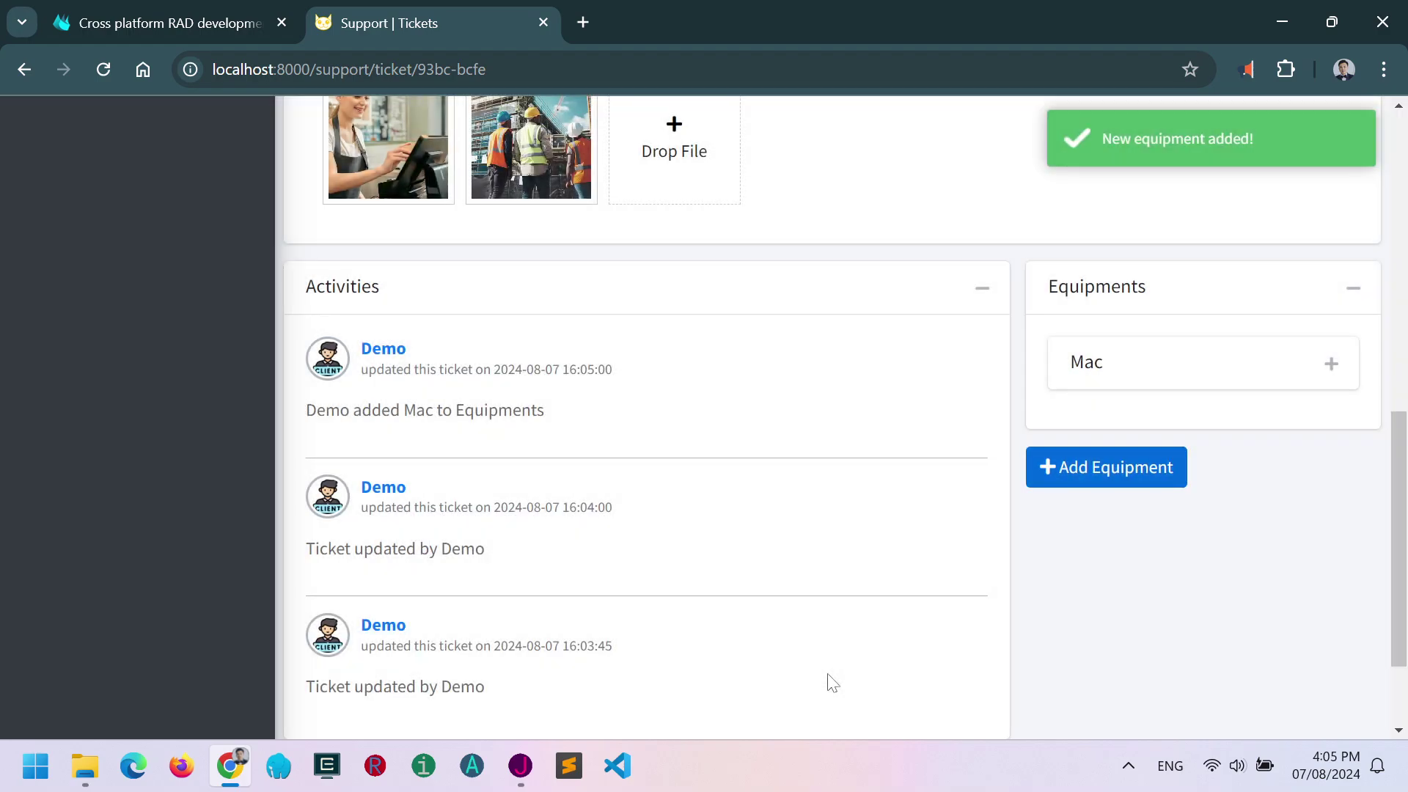
Edit the Mac equipment entry, change its name to Macbook and update it.
click(1332, 364)
click(1211, 567)
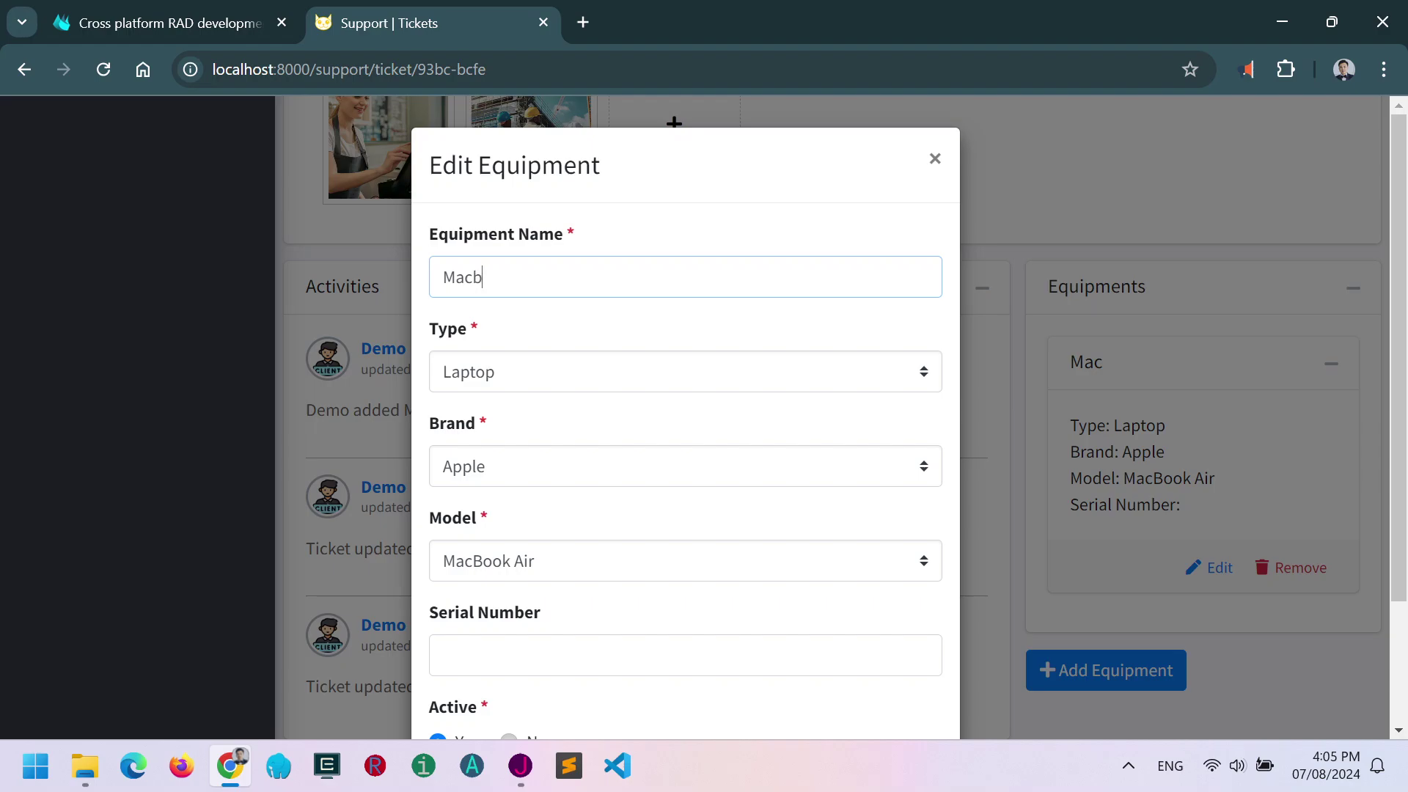
scroll(574, 414, down, 3)
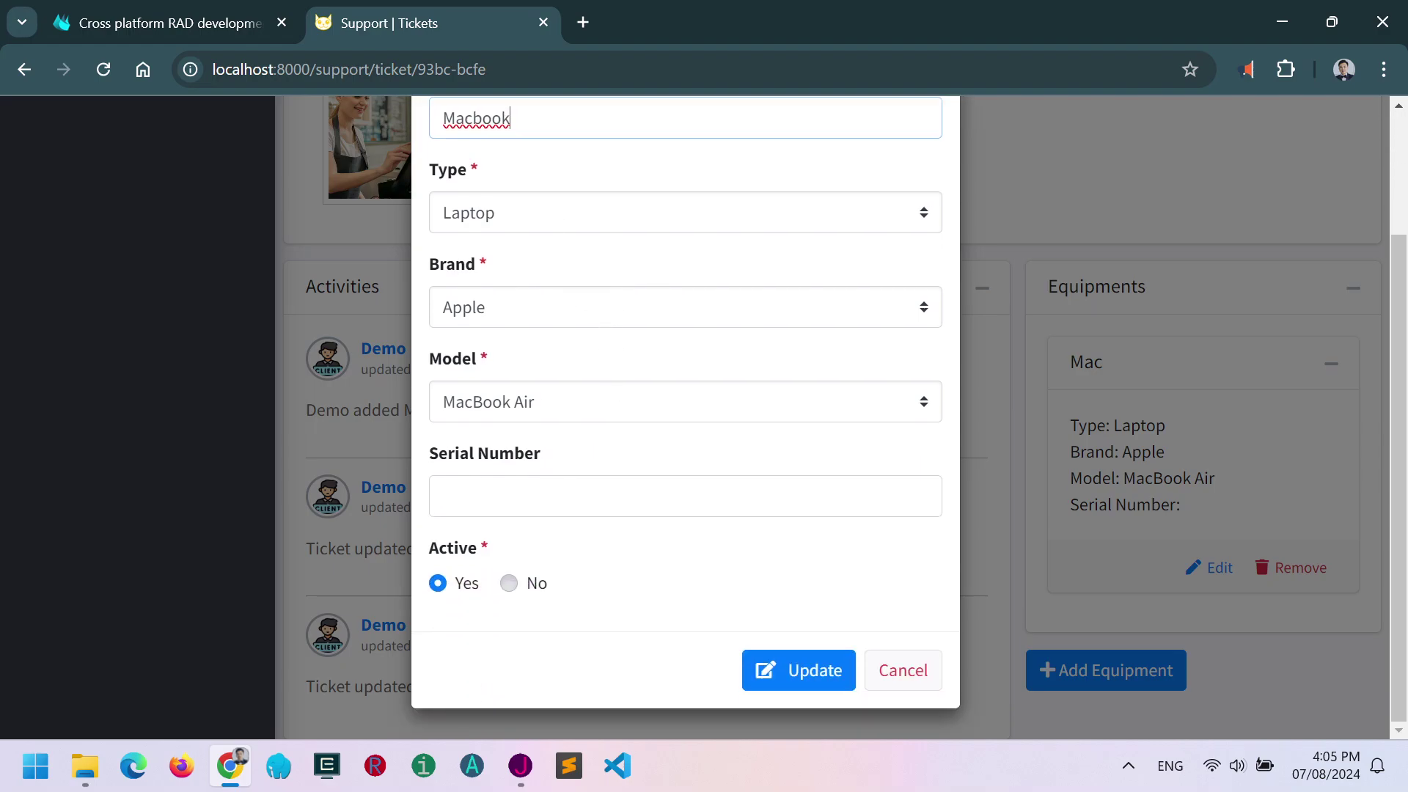
click(801, 669)
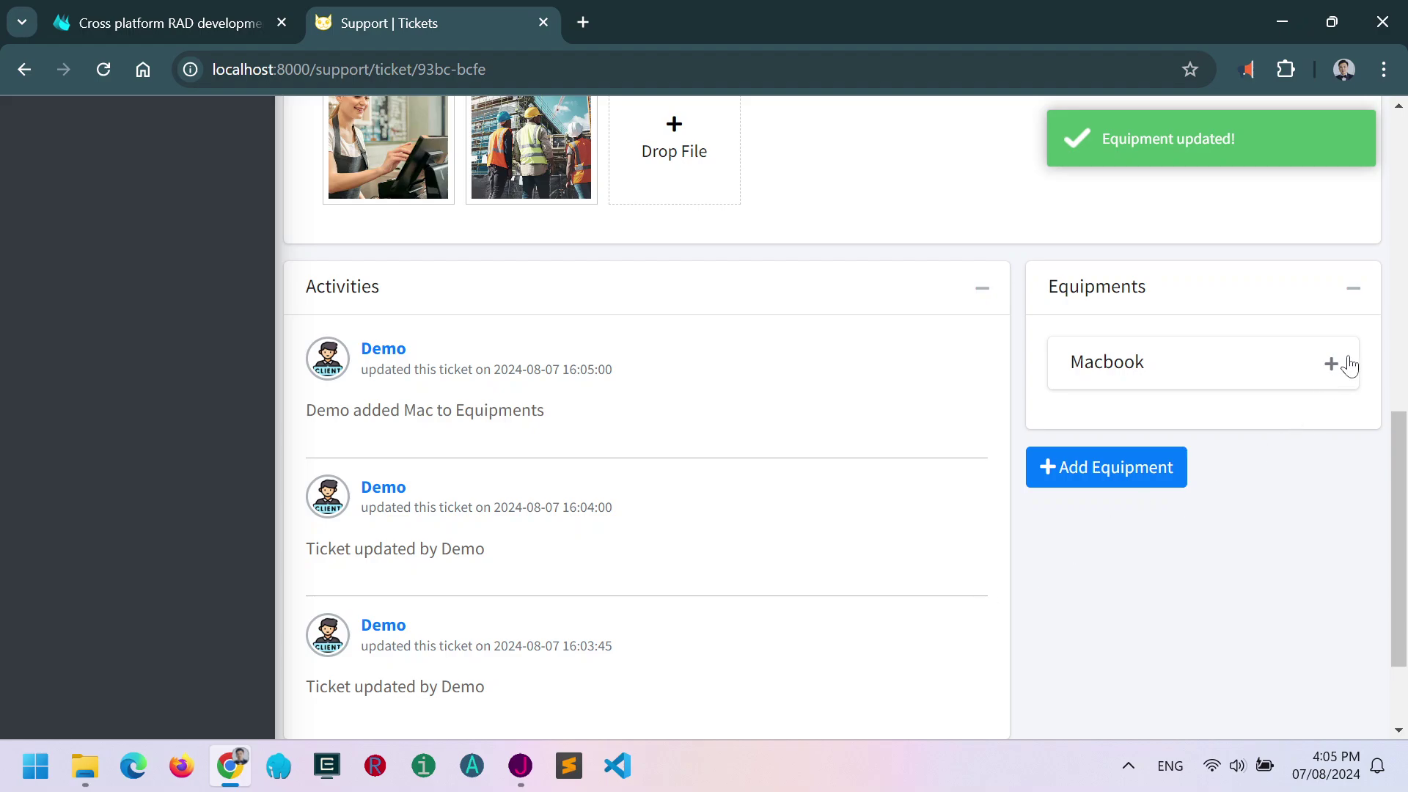
click(1332, 365)
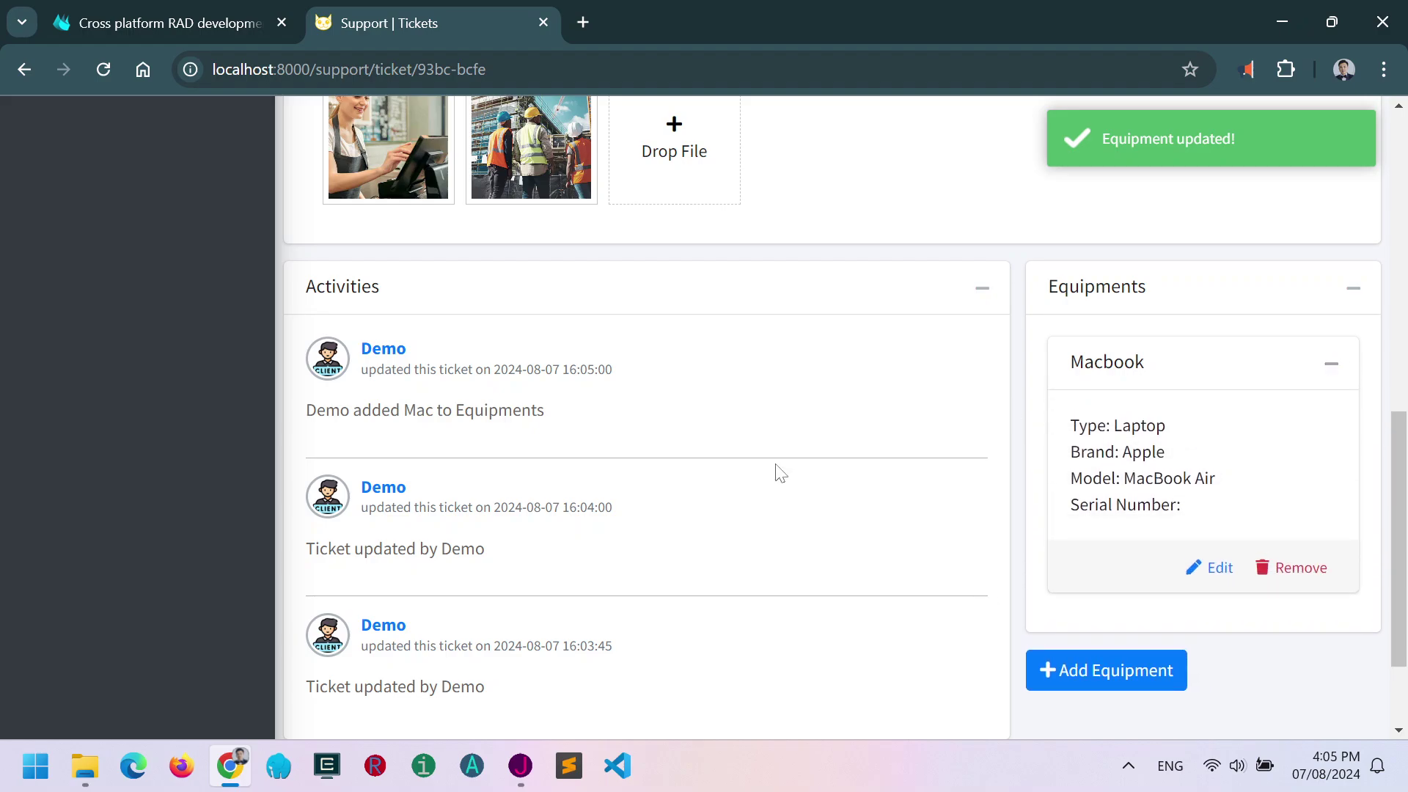
scroll(755, 506, down, 2)
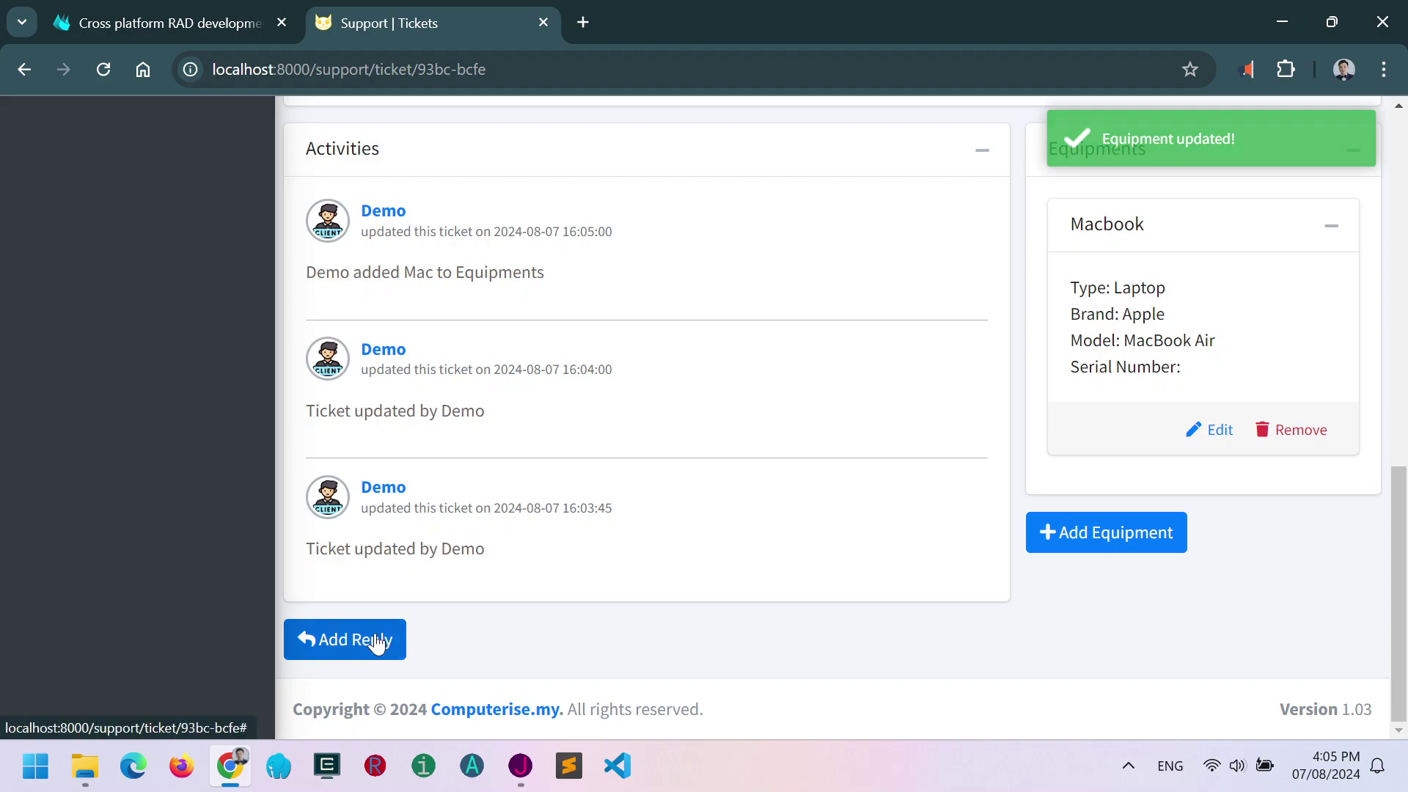
Submit a reply with the message 'hello' and scroll back to the ticket's top.
click(379, 641)
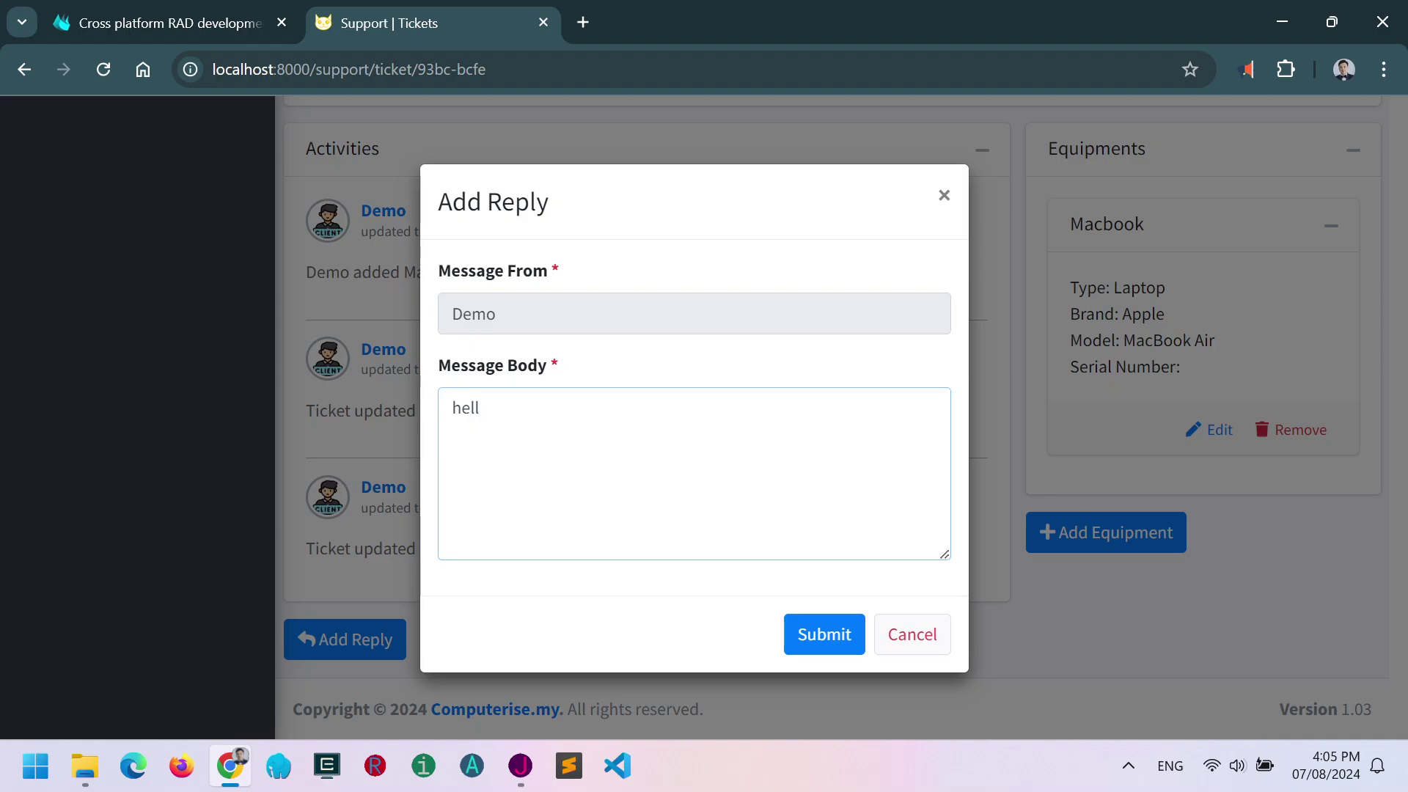
click(826, 636)
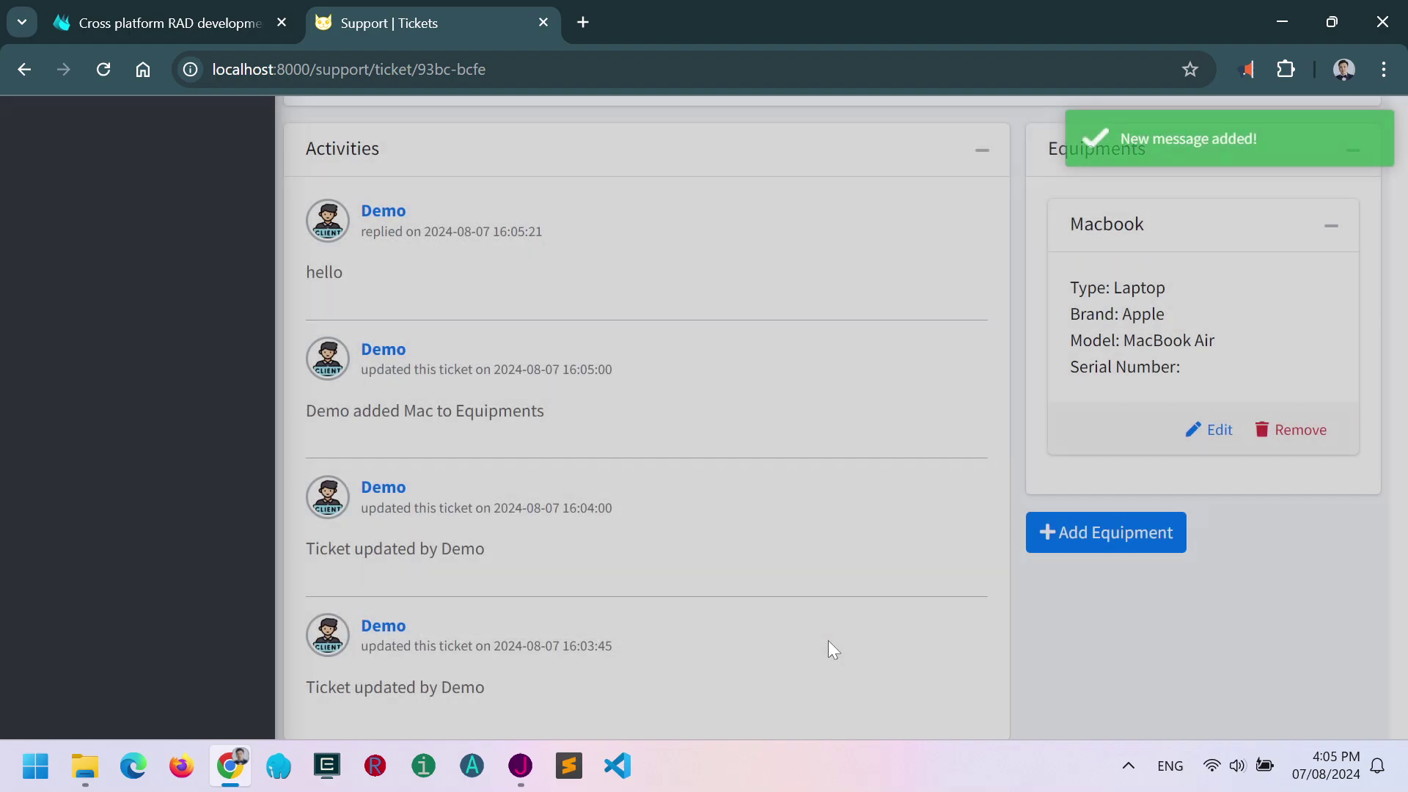
scroll(676, 600, down, 3)
scroll(682, 609, up, 2)
scroll(456, 462, up, 7)
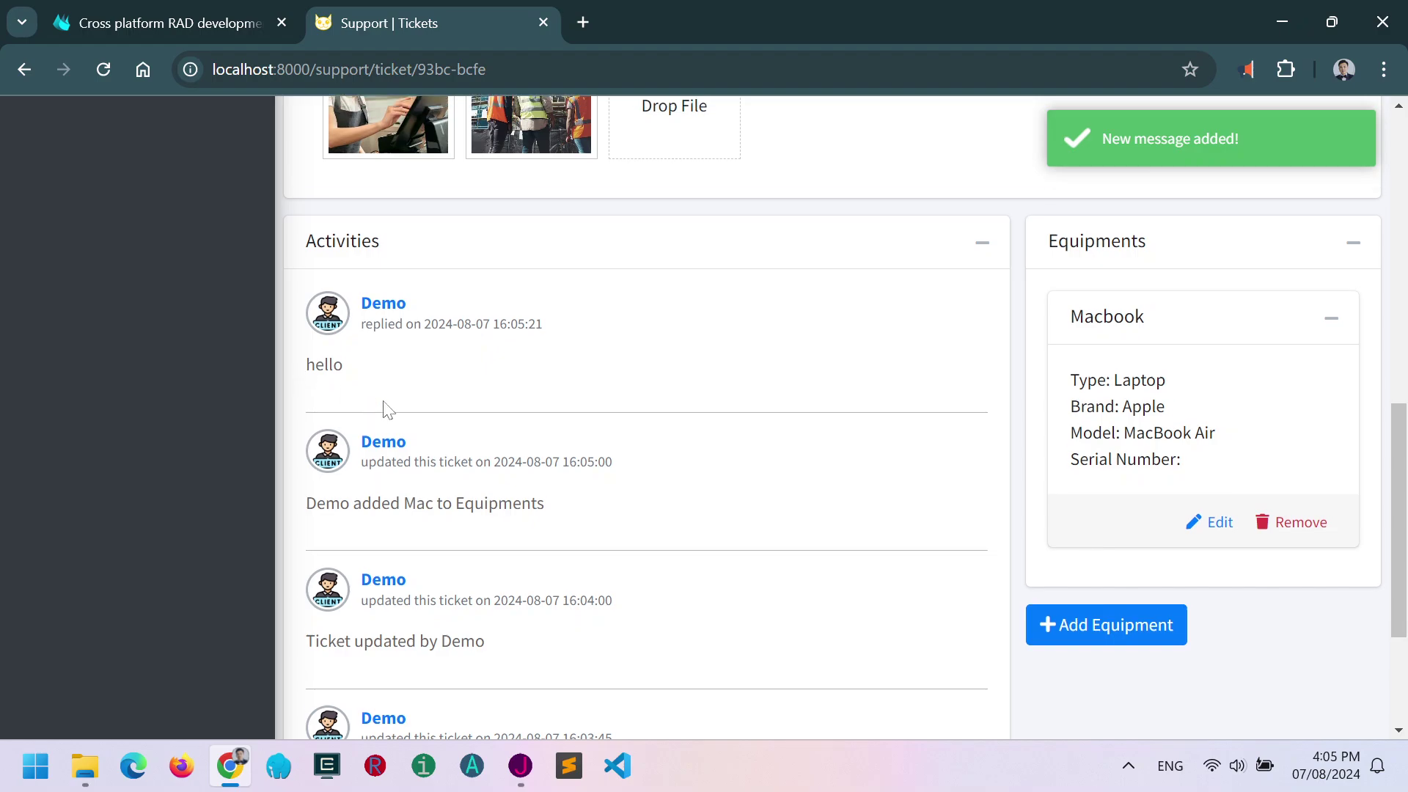
scroll(435, 405, up, 4)
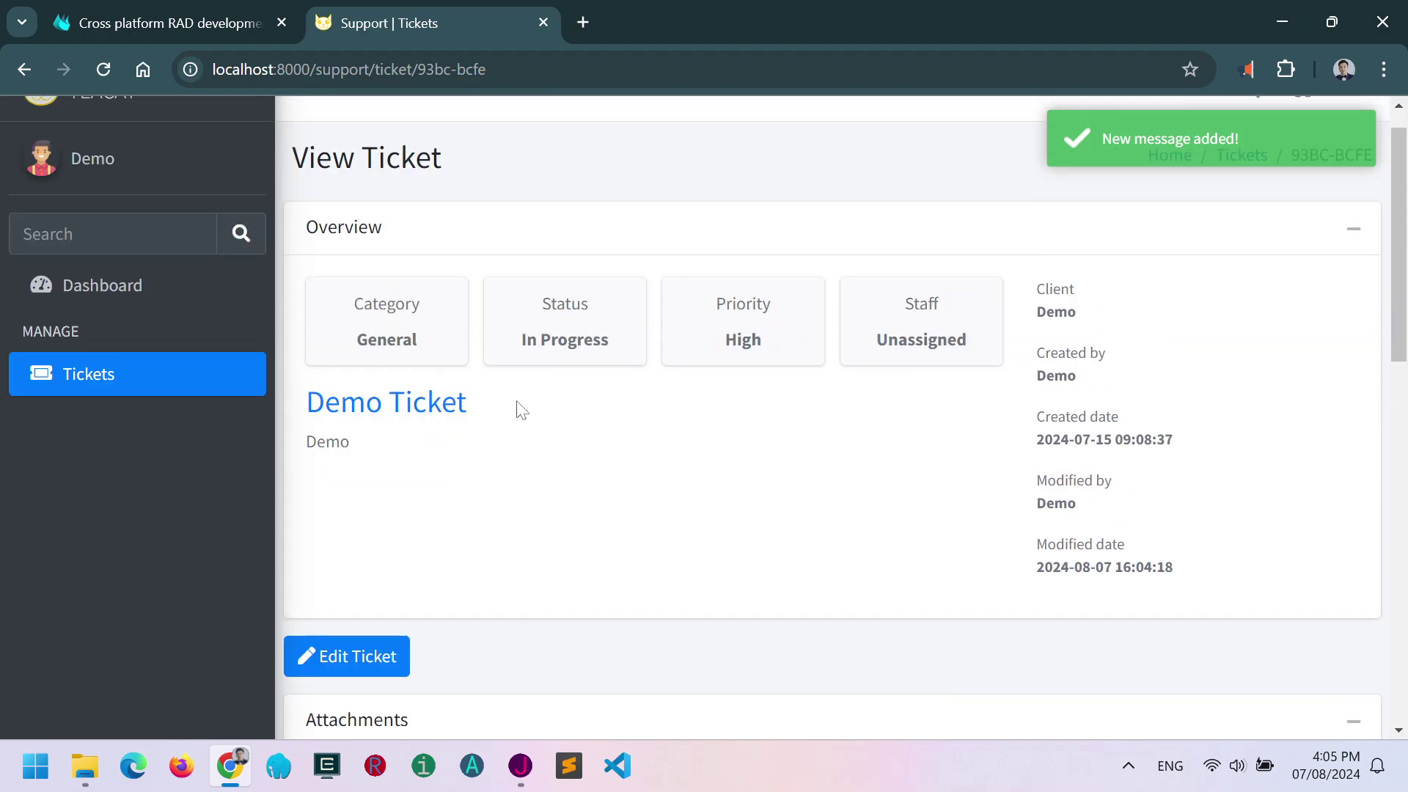
scroll(521, 410, up, 1)
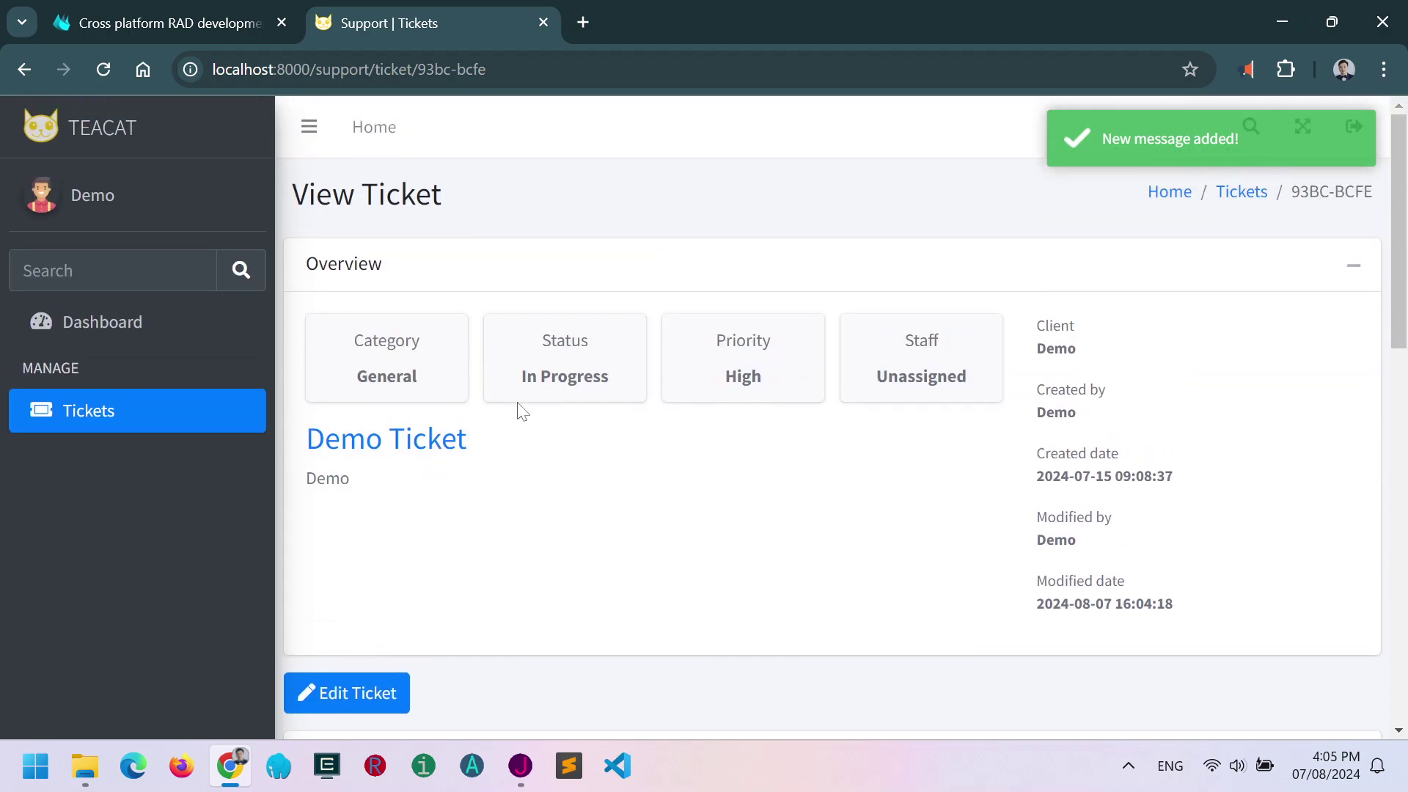
From the client dashboard, try Knowledge Base searches for 'star' and 'sampl', clearing each.
click(375, 129)
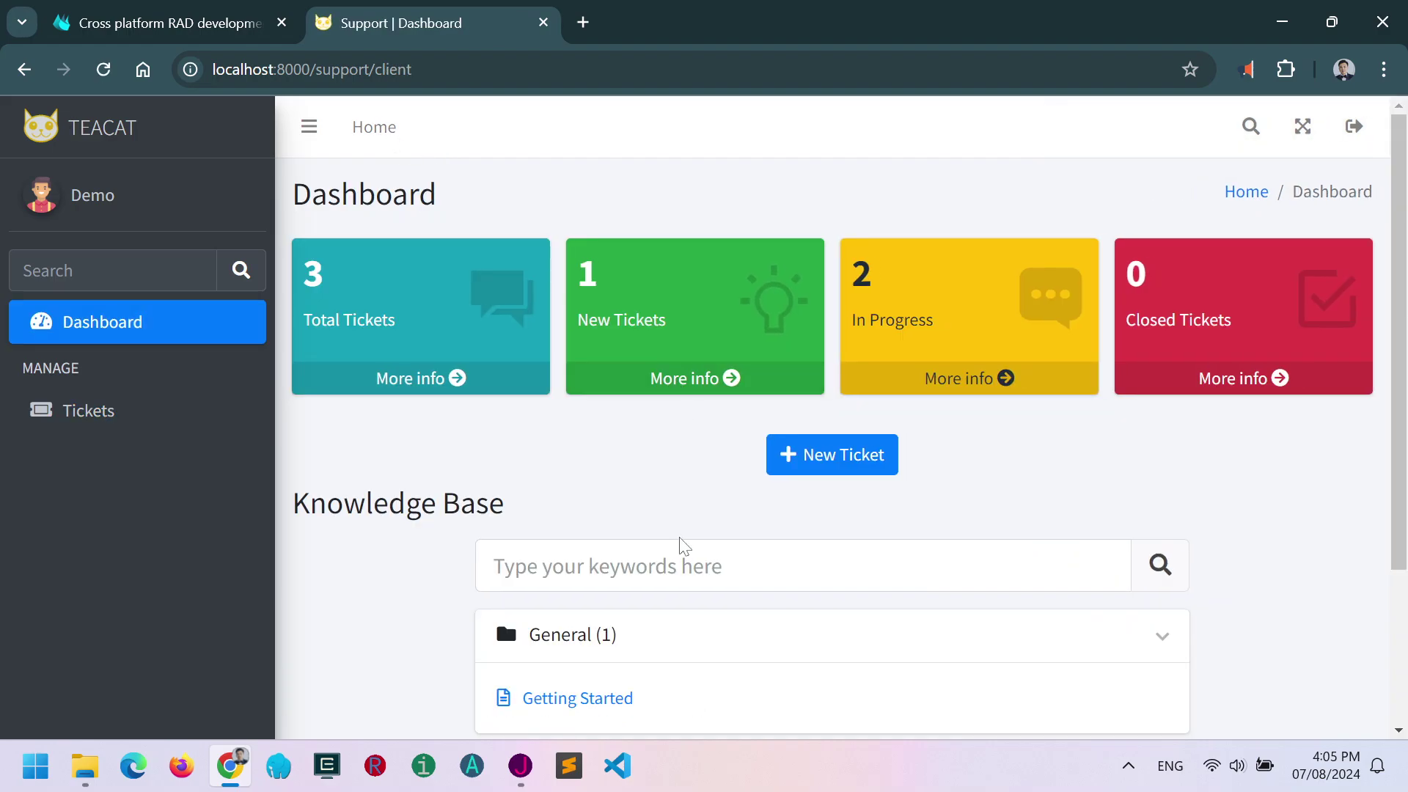
scroll(680, 566, down, 3)
click(679, 356)
text(star)
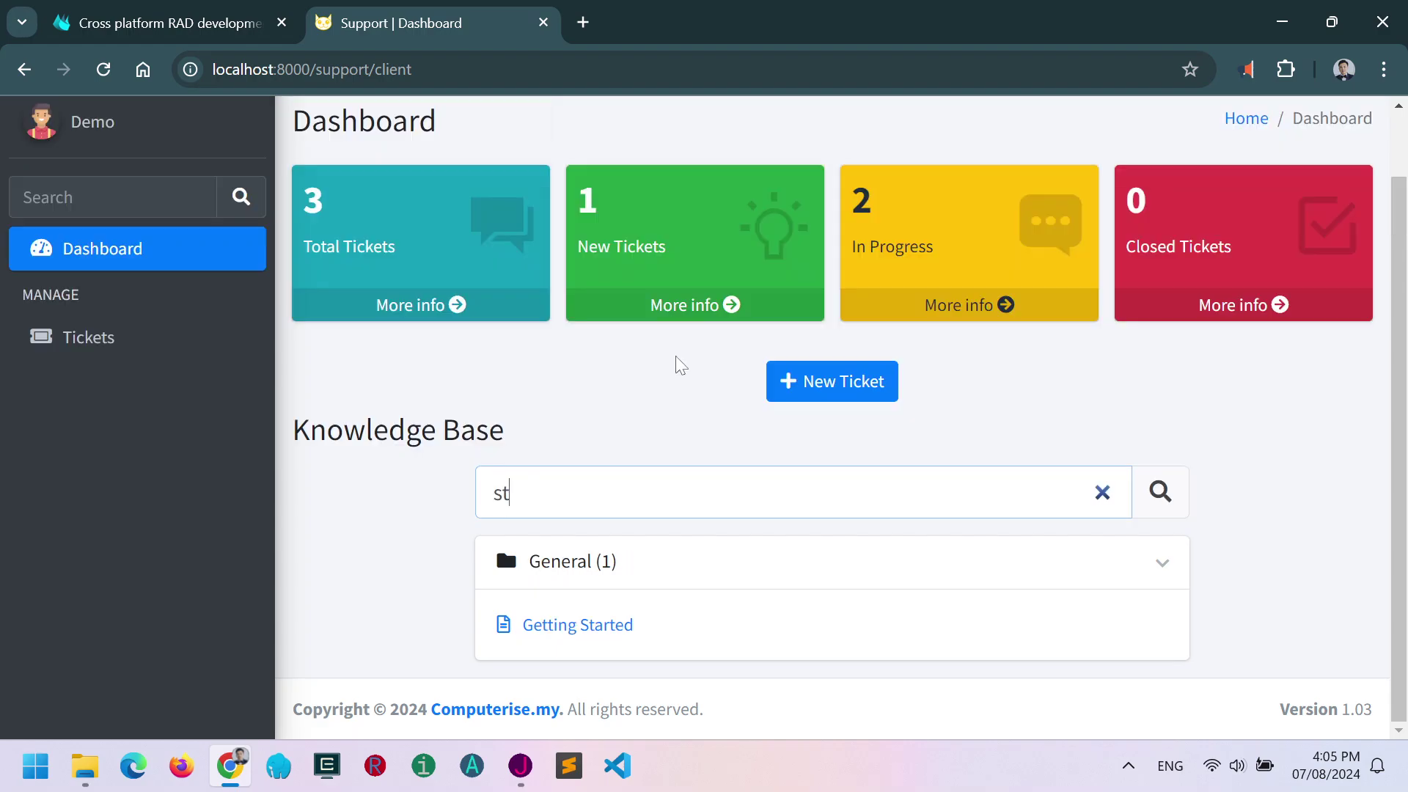
key(BackSpace)
key(BackSpace)
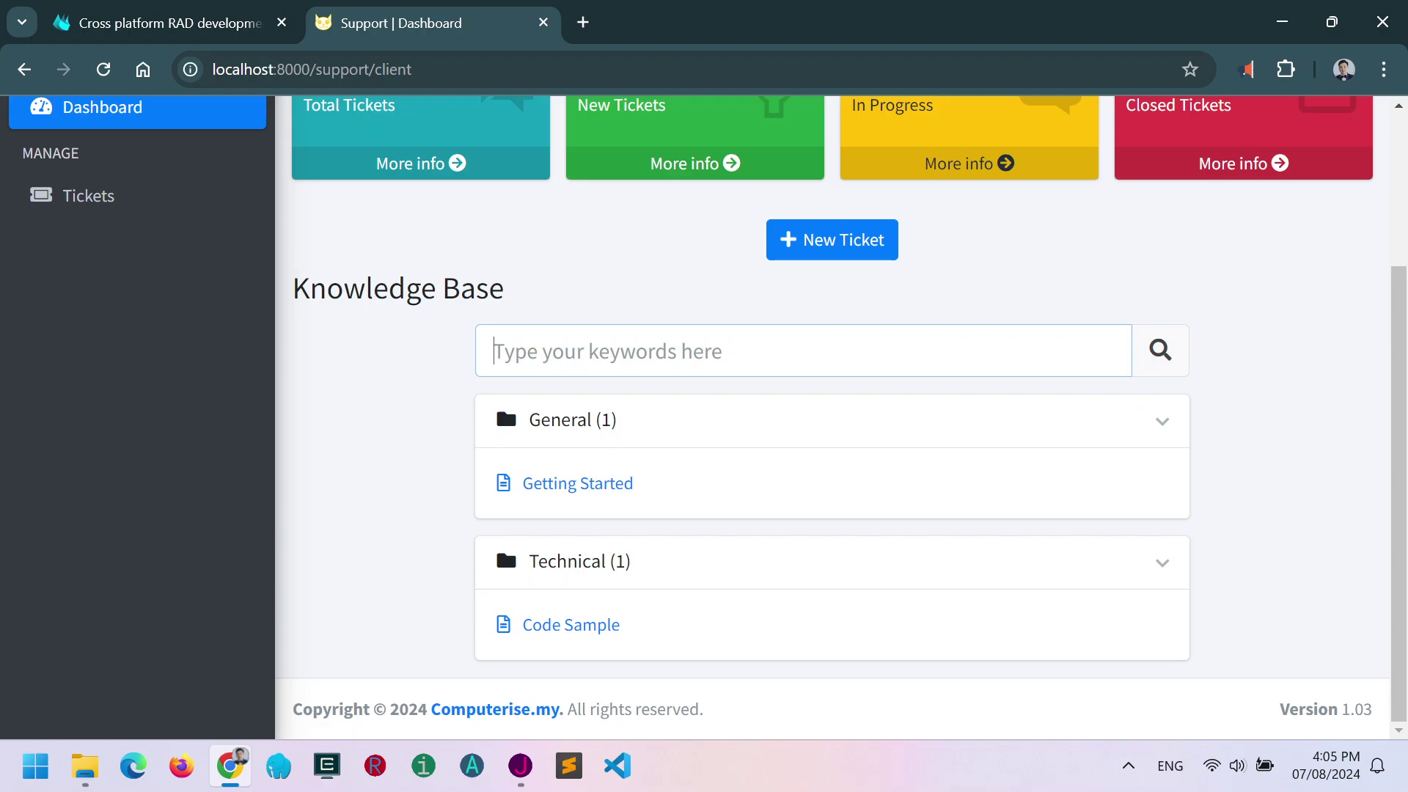
text(samp)
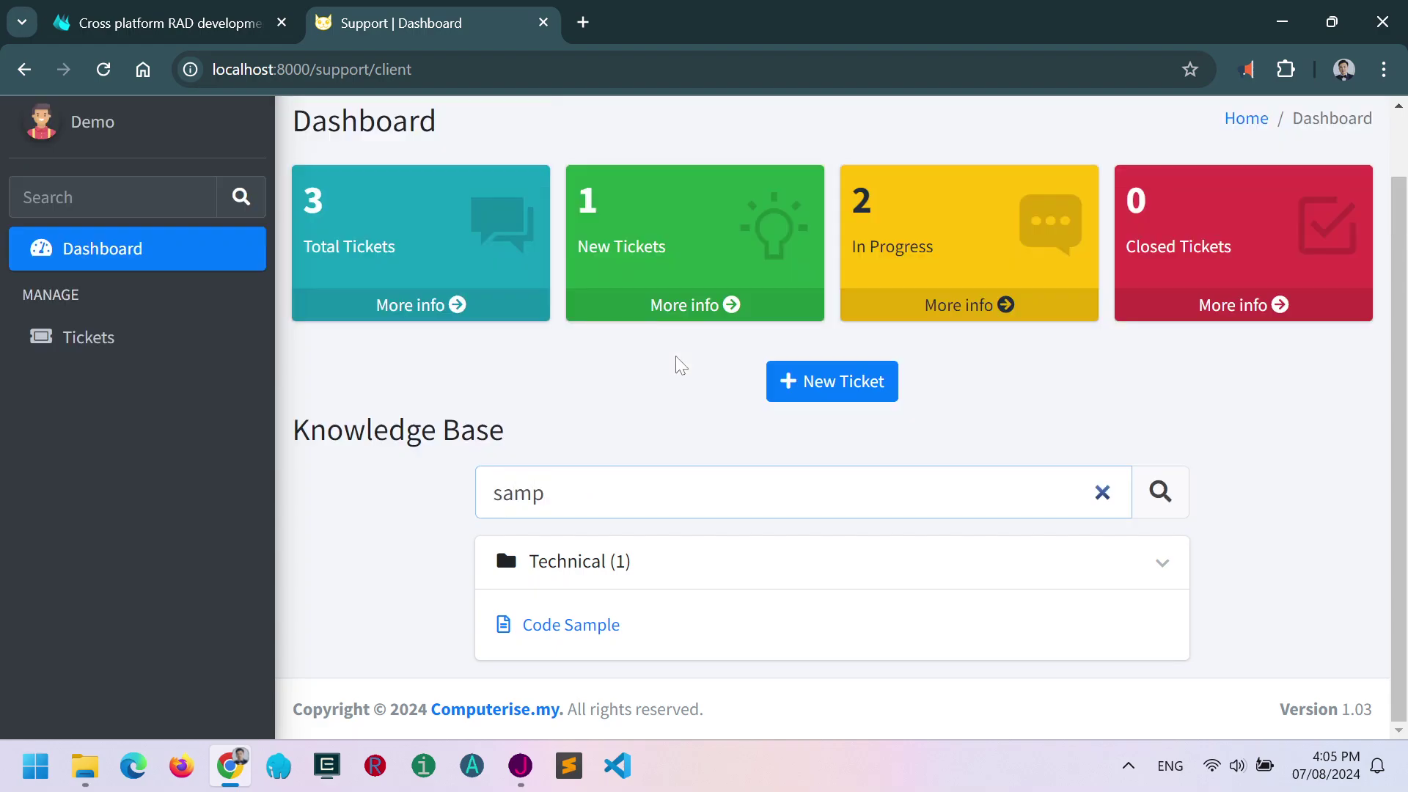
text(l)
key(BackSpace)
key(BackSpace)
key(BackSpace)
key(BackSpace)
key(BackSpace)
View the Change Password page, return to the dashboard, and log out of the client account.
scroll(714, 531, up, 3)
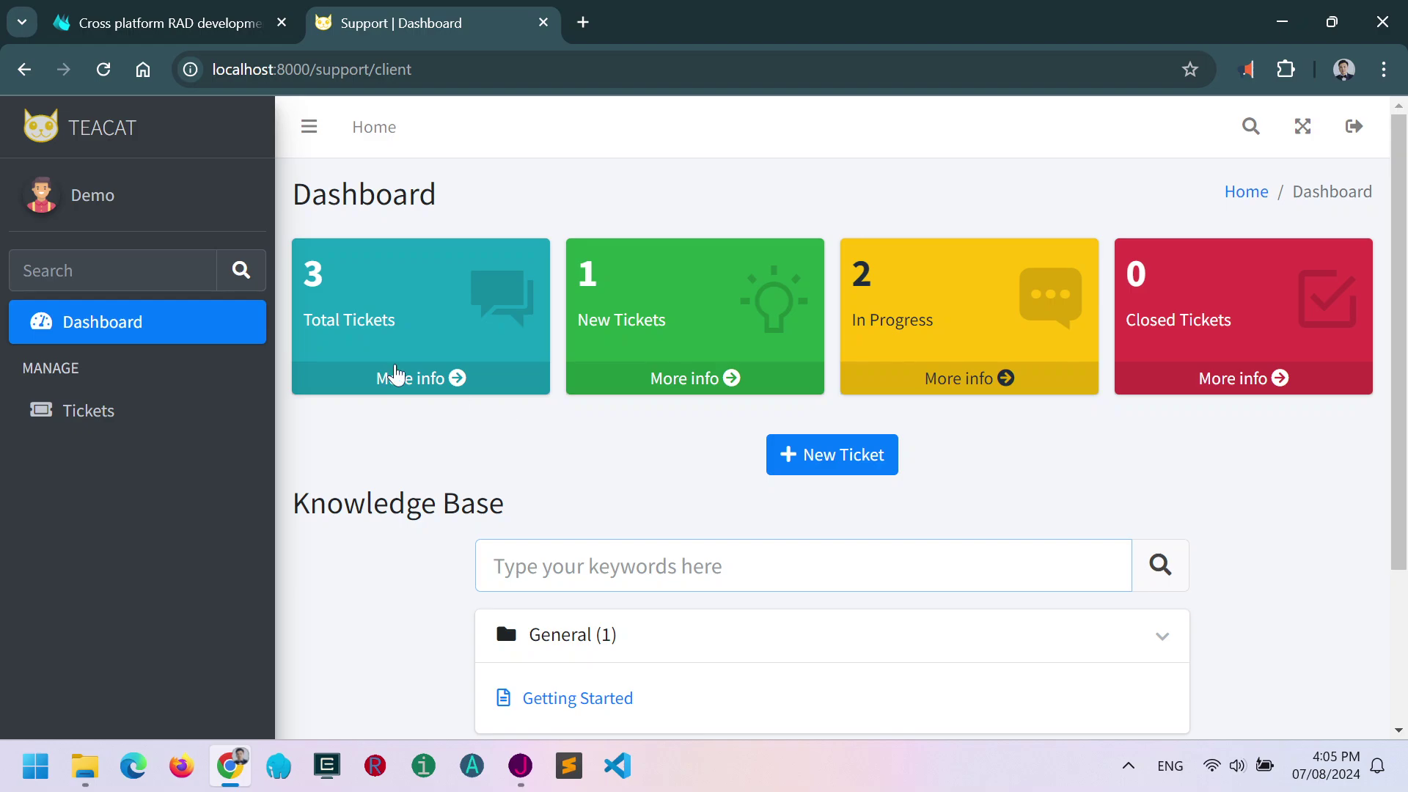
click(95, 204)
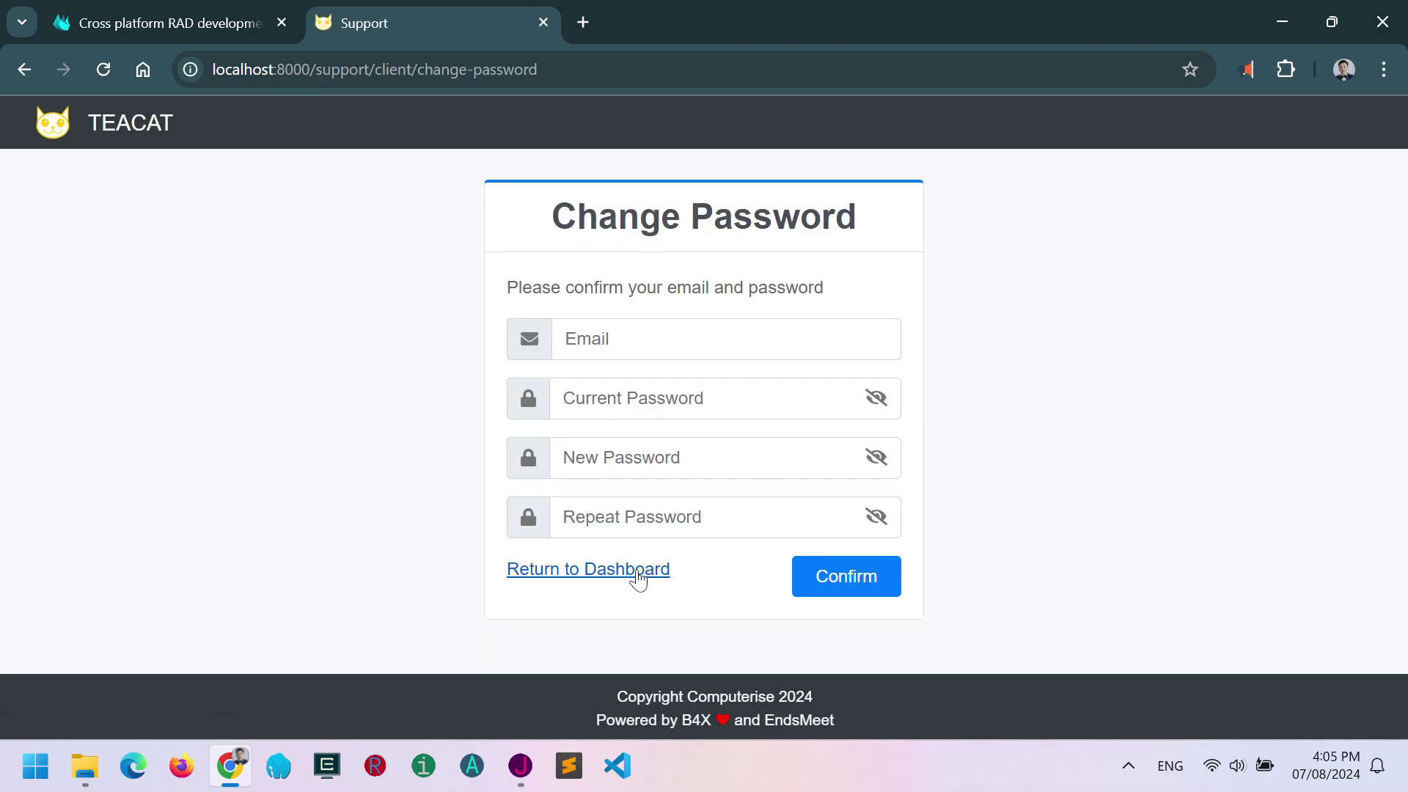
click(635, 571)
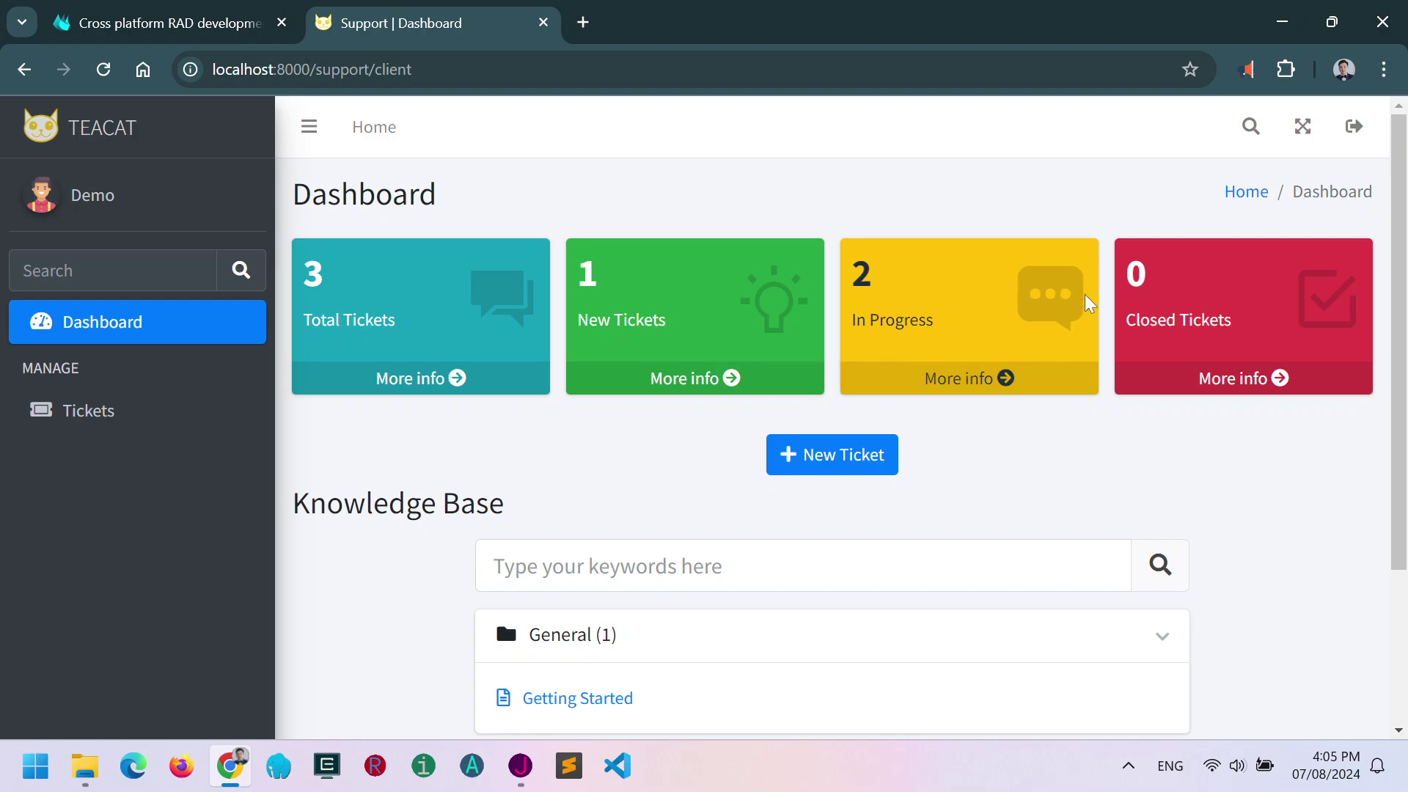
click(1354, 128)
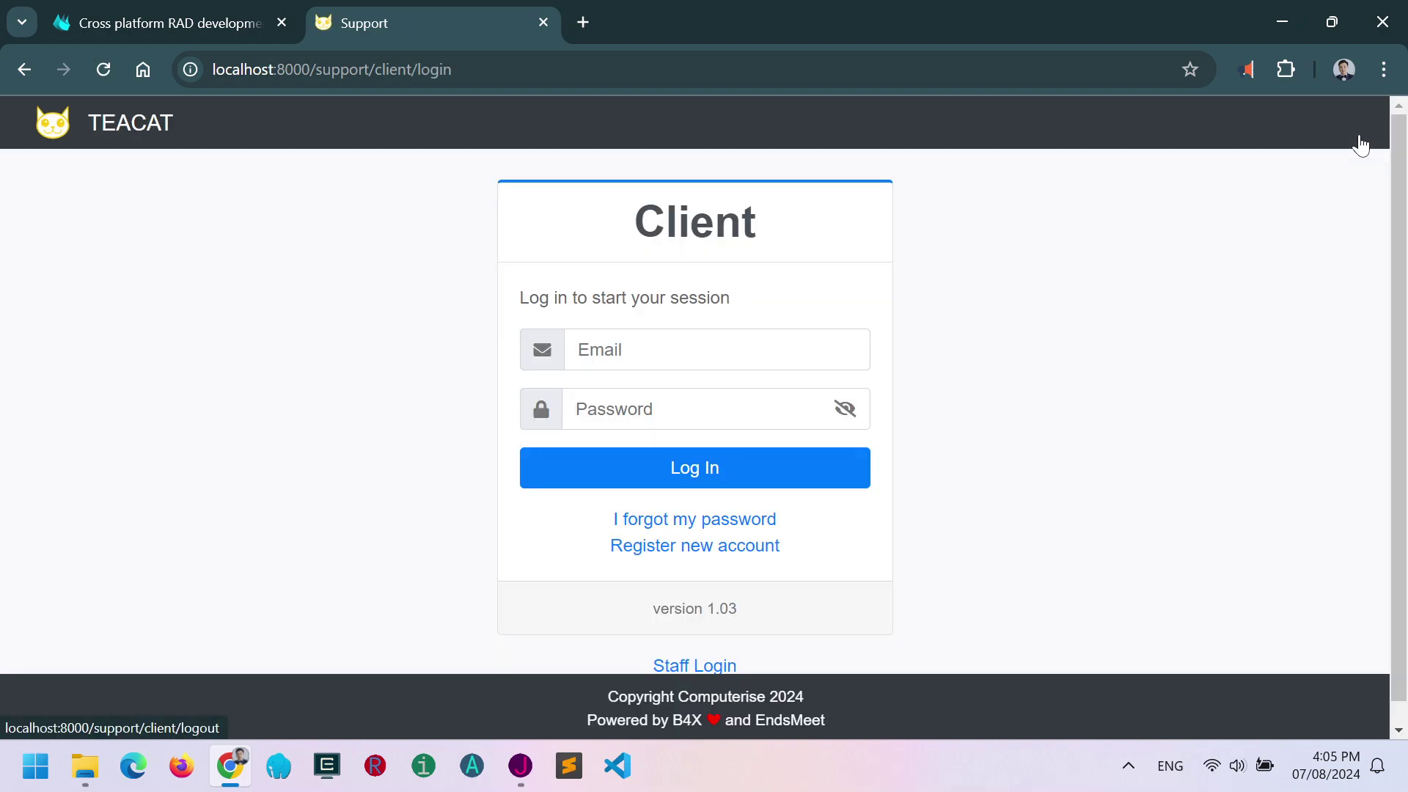